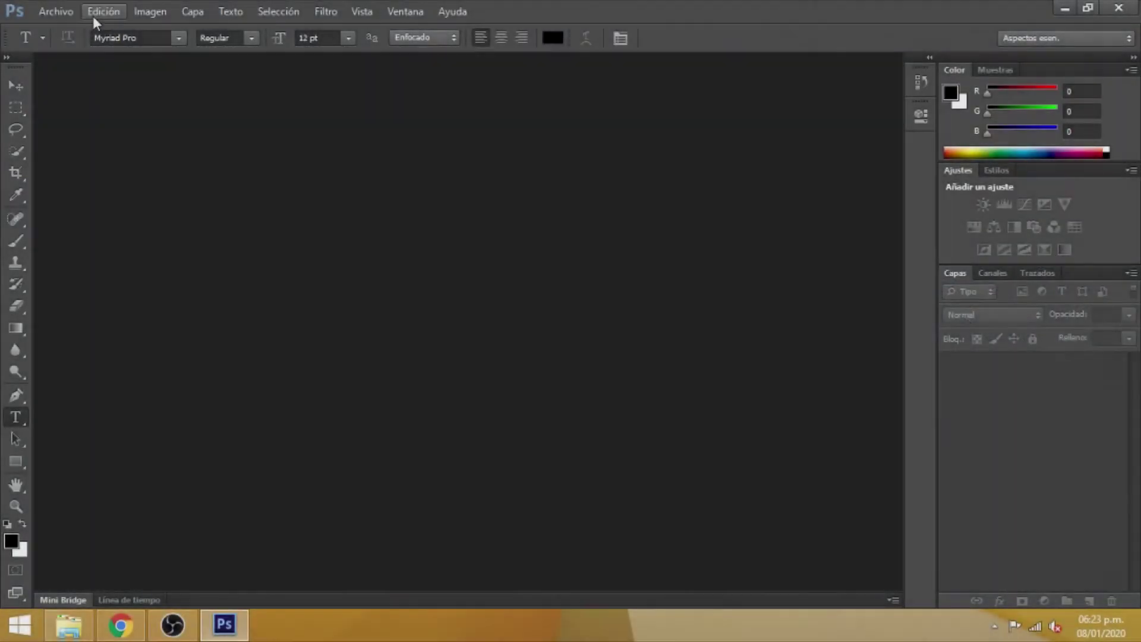
- Create a new blank white 1920×1080 px document at 300 ppi
{"action": "left_click", "coordinate": [76, 14]}
{"action": "left_click", "coordinate": [472, 217]}
{"action": "left_click", "coordinate": [477, 242]}
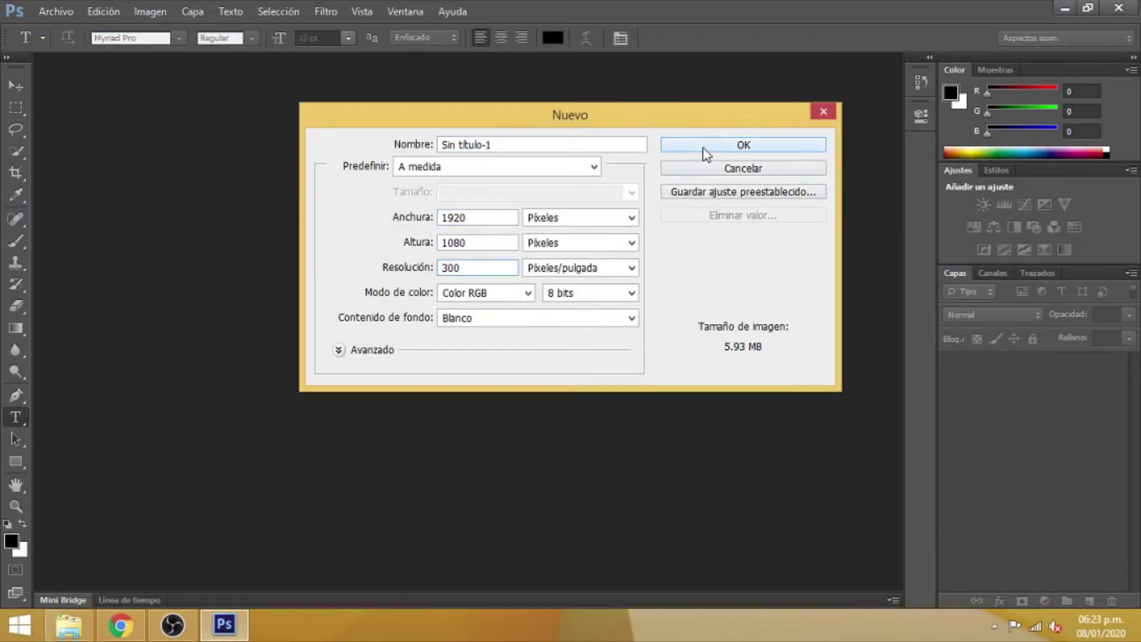
{"action": "left_click", "coordinate": [704, 149]}
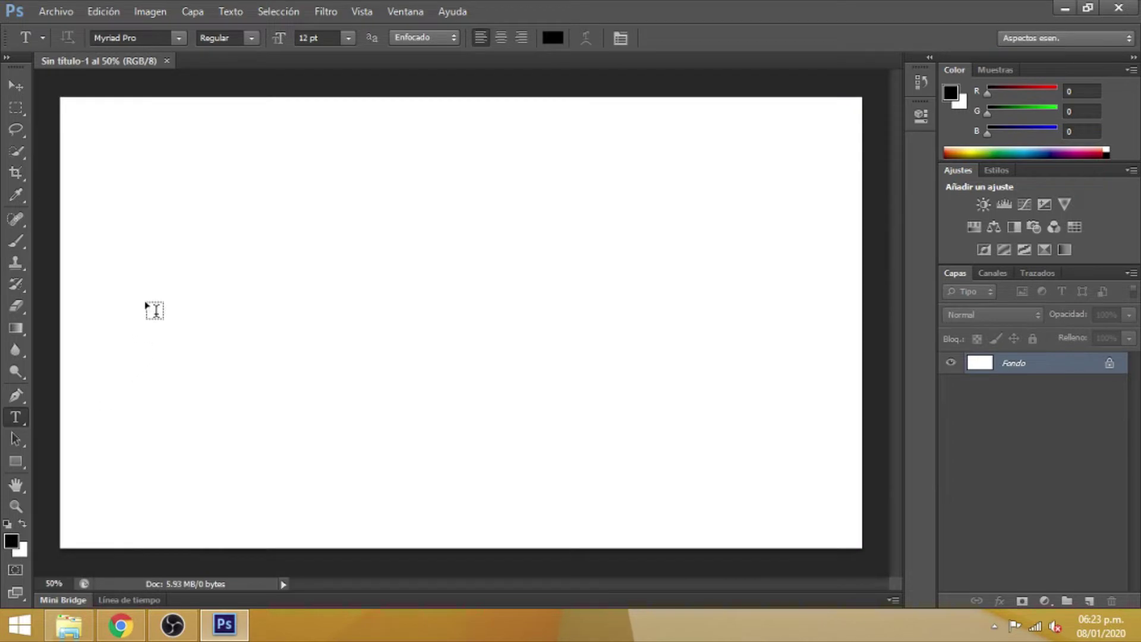
- Set the text size to 72 pt and type 'Harry Potter' on the left of the canvas
{"action": "left_click", "coordinate": [348, 37]}
{"action": "left_click", "coordinate": [321, 323]}
{"action": "left_click", "coordinate": [128, 275]}
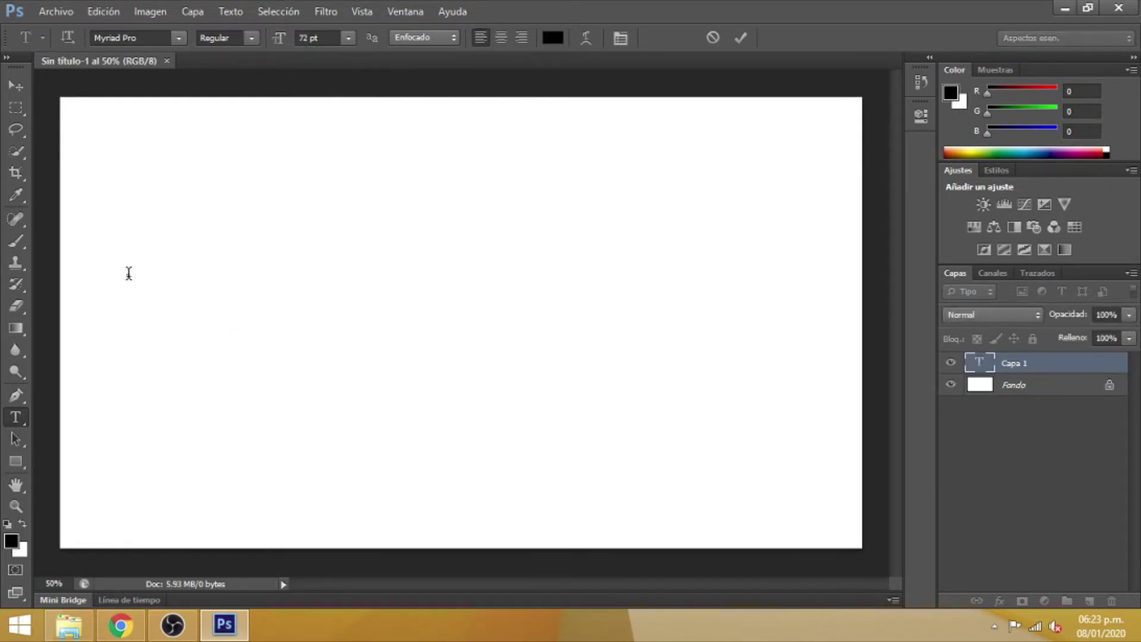
{"action": "type", "text": "H"}
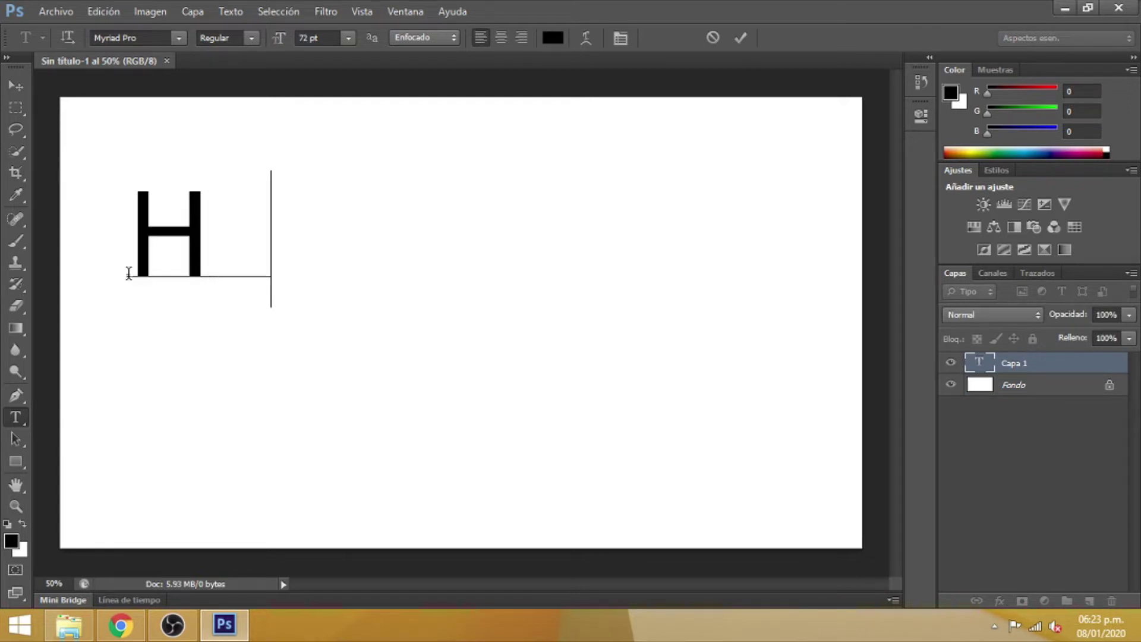
{"action": "type", "text": "arry "}
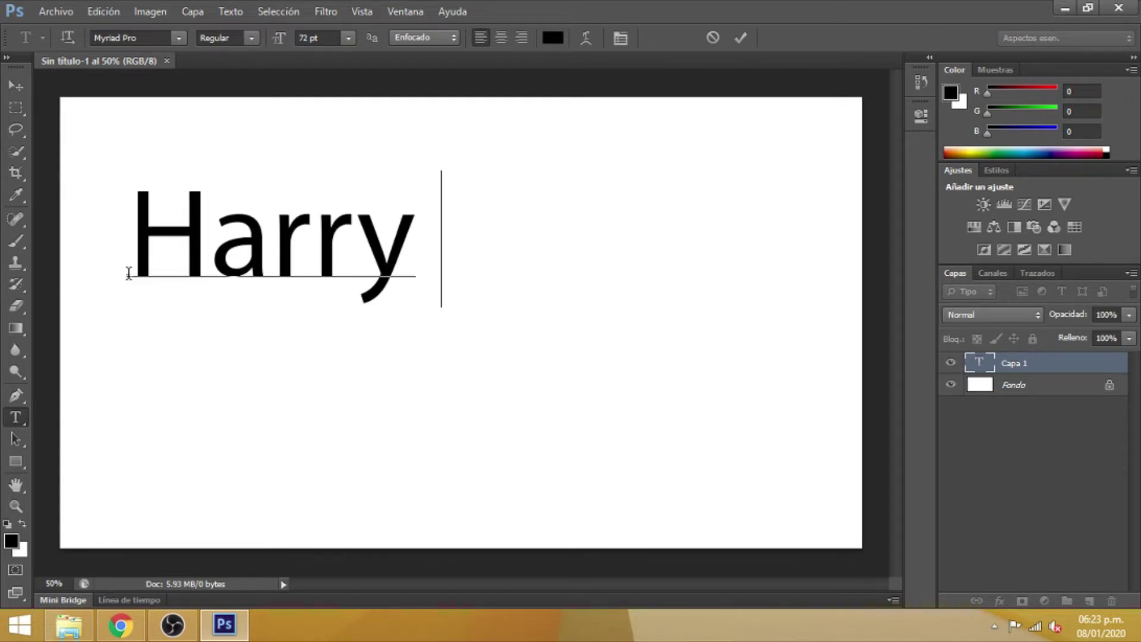
{"action": "type", "text": "Pott"}
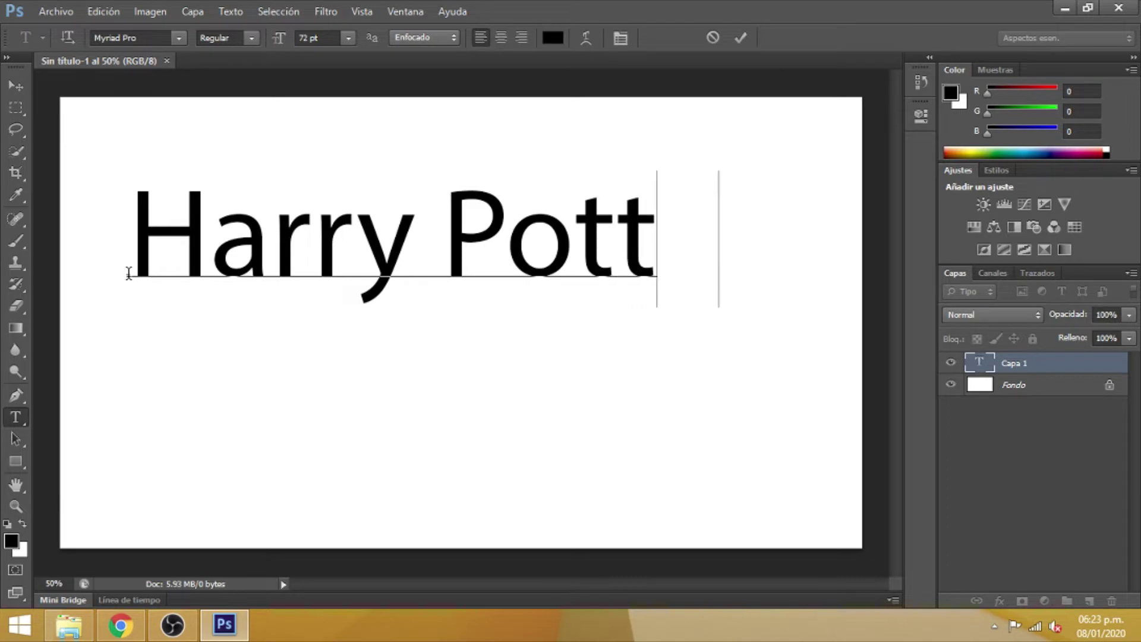
{"action": "type", "text": "er"}
- Select all the title text and apply the Harry P font
{"action": "left_click_drag", "start_coordinate": [129, 273], "coordinate": [903, 281]}
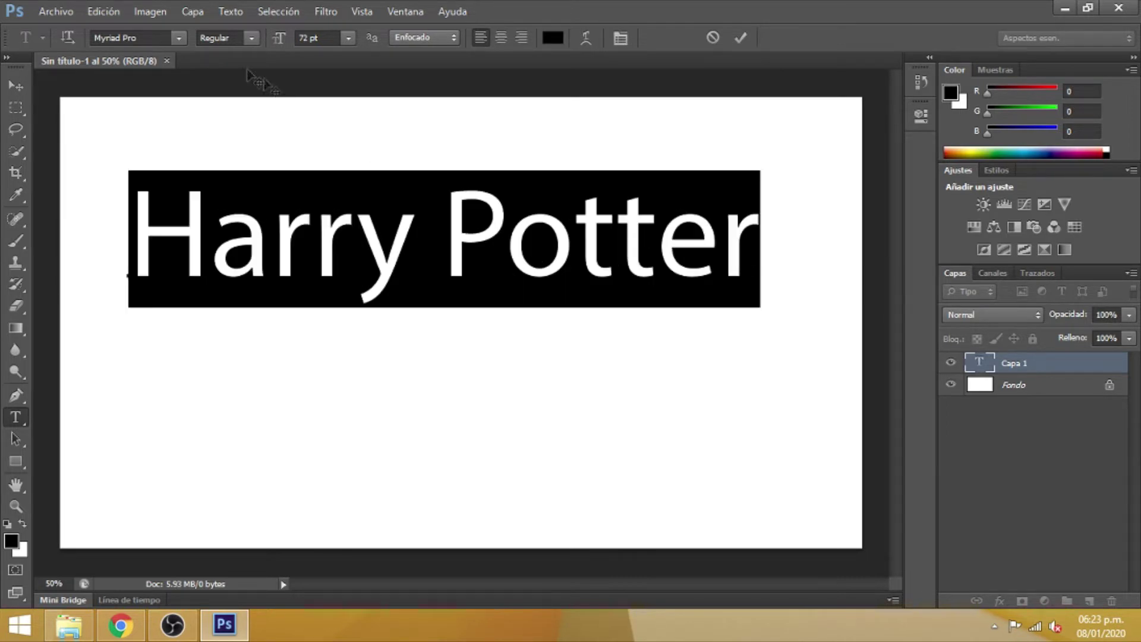
{"action": "left_click", "coordinate": [177, 39]}
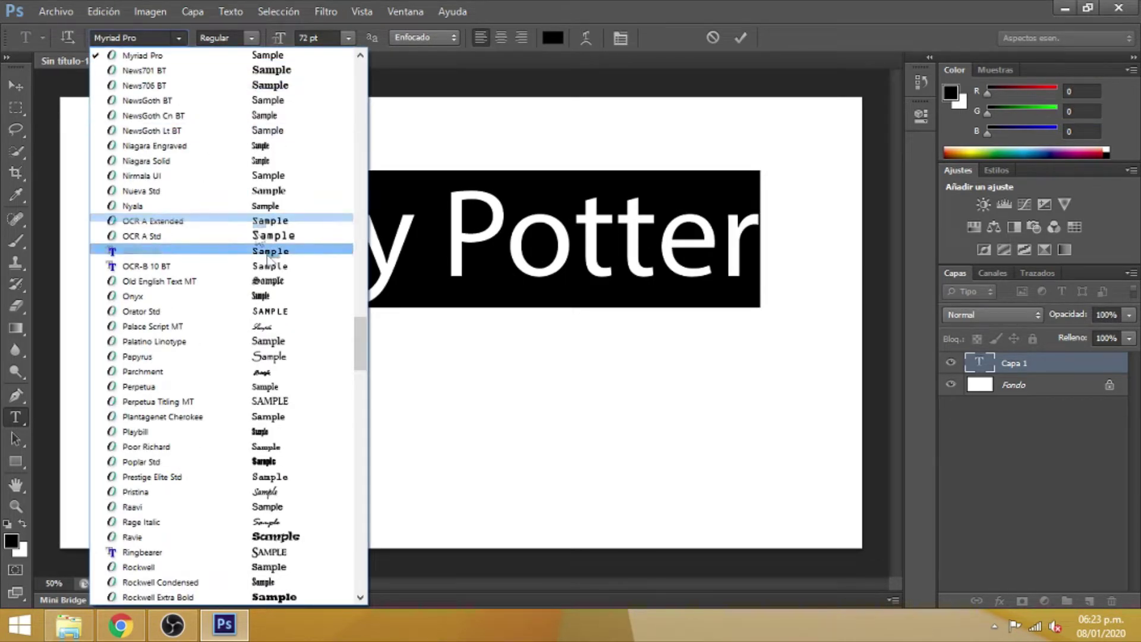
{"action": "left_click_drag", "start_coordinate": [360, 349], "coordinate": [364, 240]}
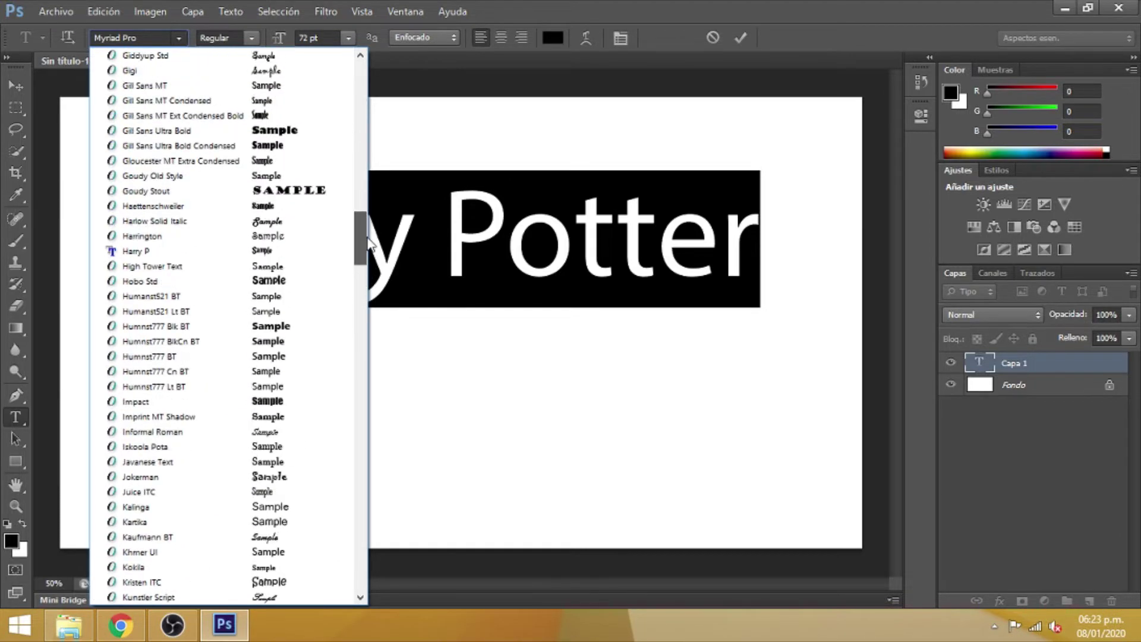
{"action": "left_click", "coordinate": [213, 251]}
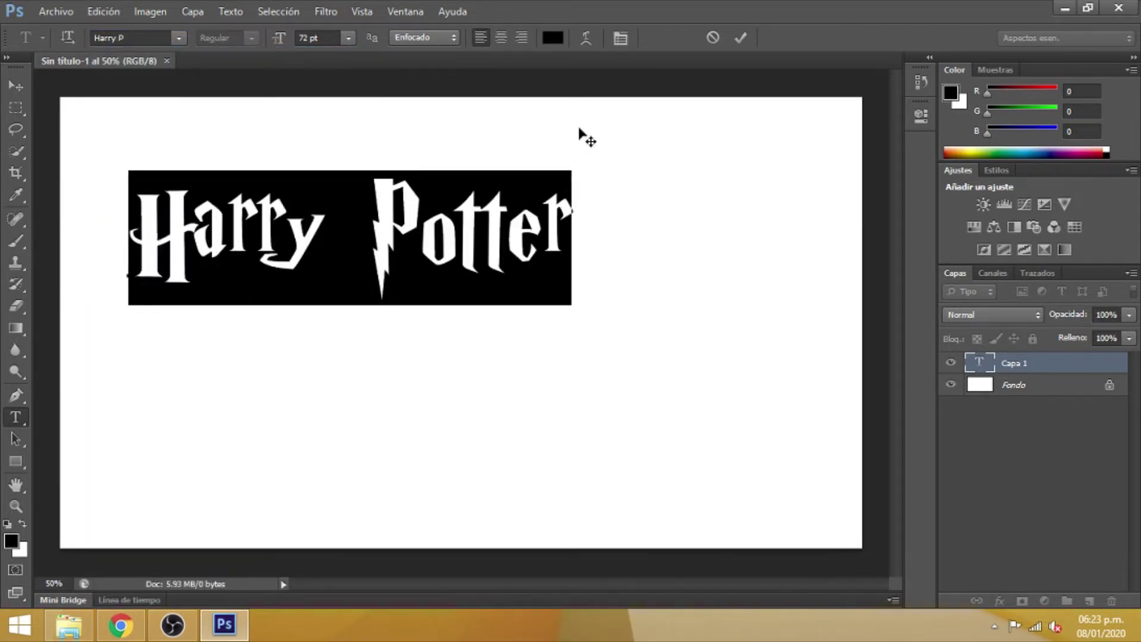
- Enlarge the title to 130 pt and move it down and left on the canvas
{"action": "left_click", "coordinate": [307, 37]}
{"action": "key", "text": "BackSpace"}
{"action": "type", "text": "130"}
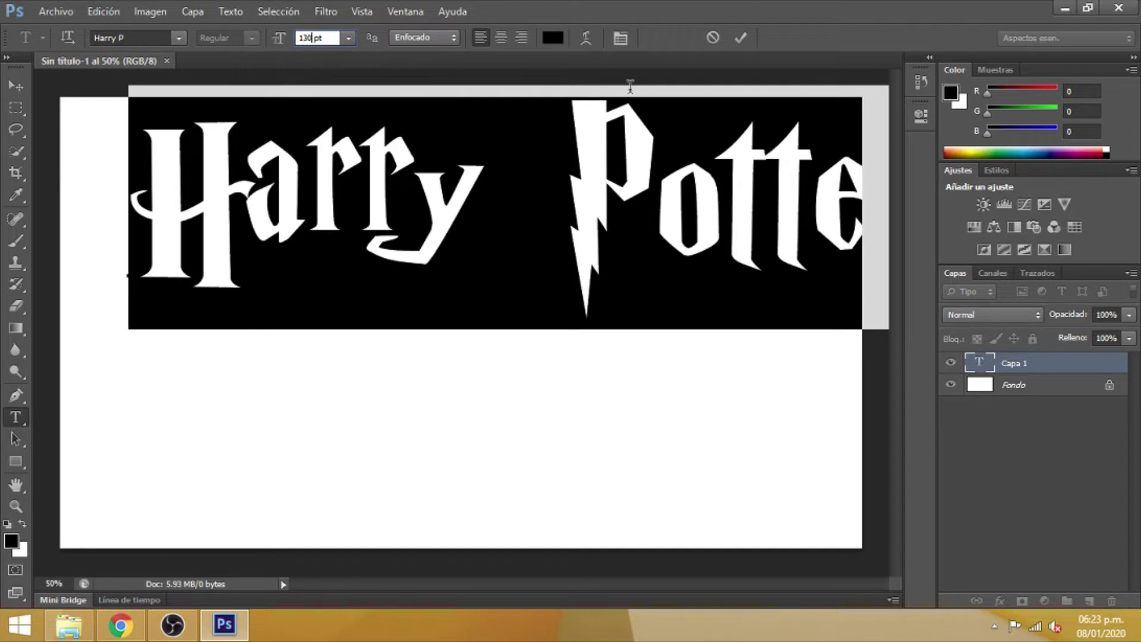
{"action": "left_click", "coordinate": [739, 38]}
{"action": "key", "text": "v"}
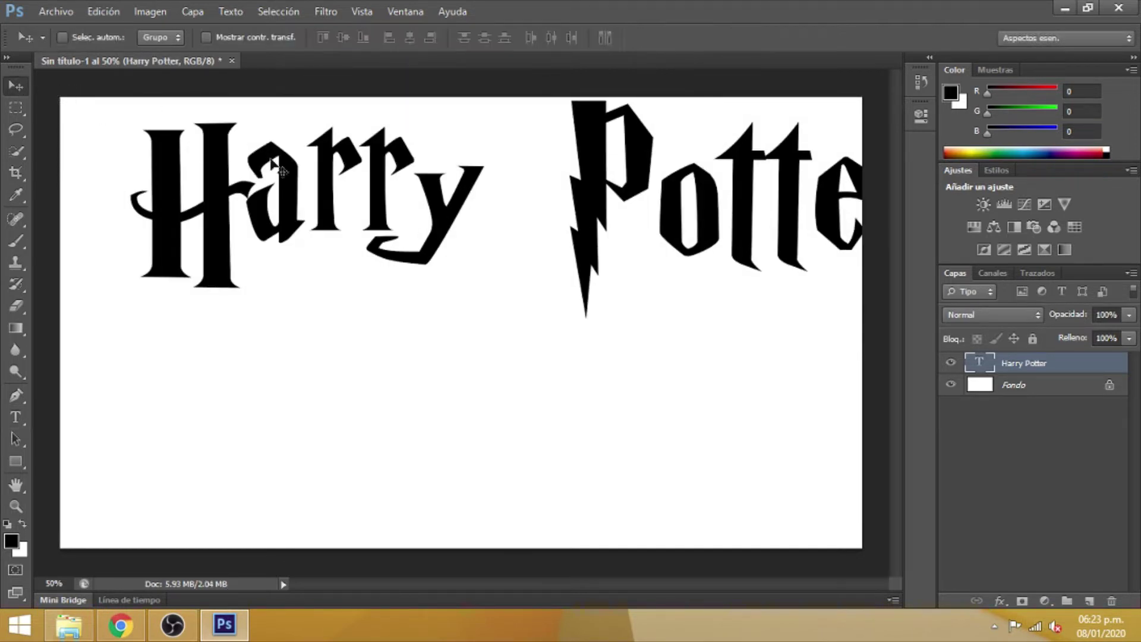
{"action": "left_click_drag", "start_coordinate": [580, 180], "coordinate": [523, 273]}
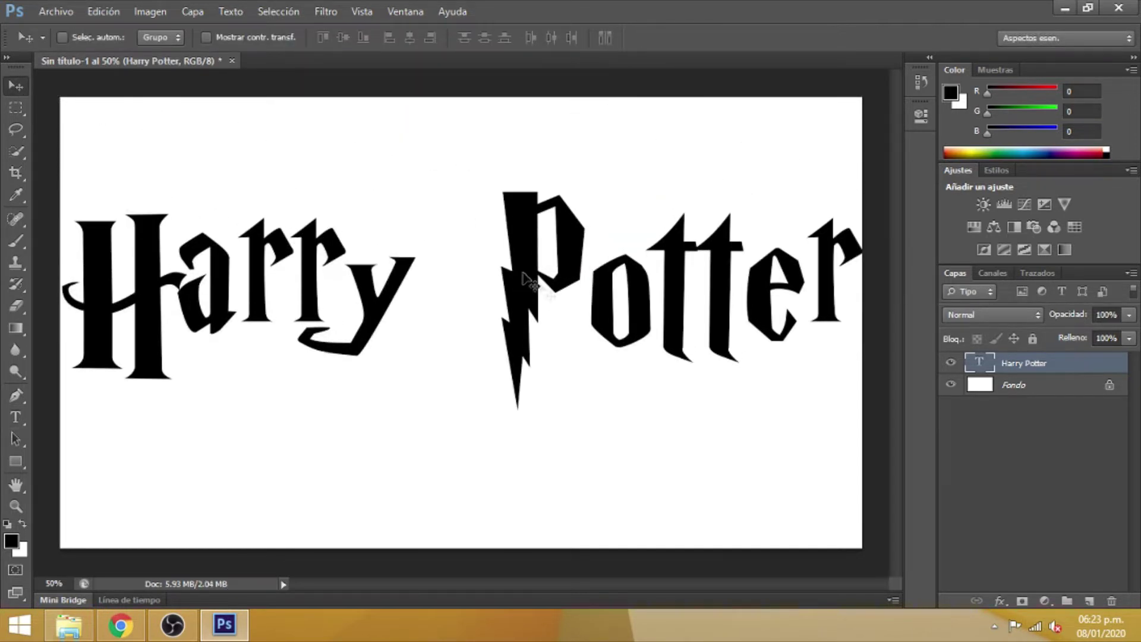
- Reduce the title to 120 pt and center it across the canvas
{"action": "double_click", "coordinate": [988, 366]}
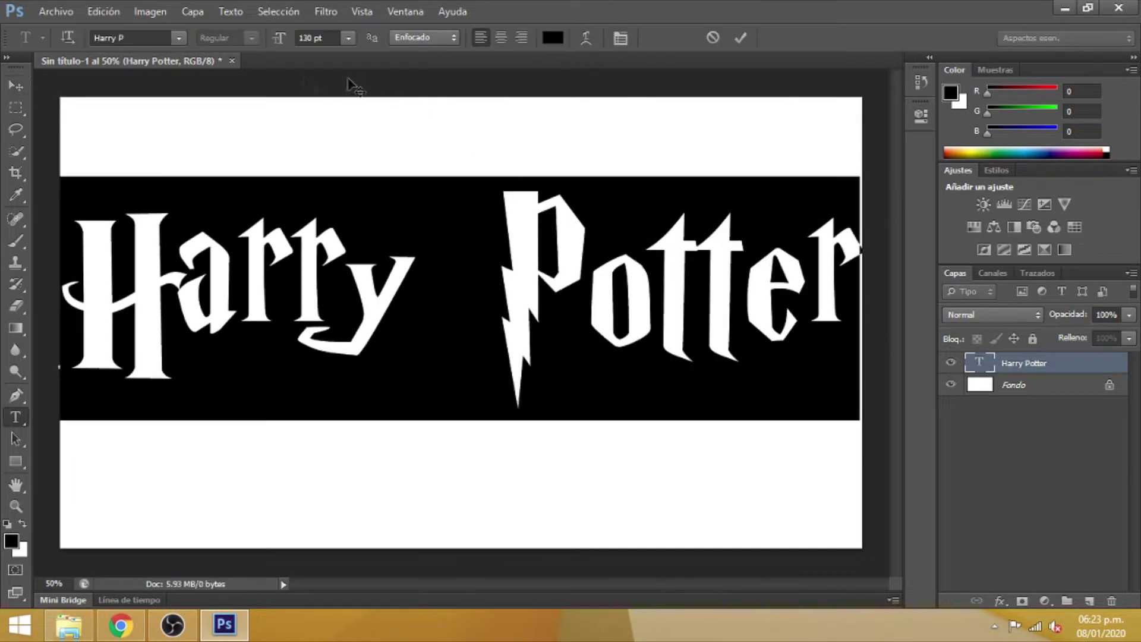
{"action": "left_click", "coordinate": [315, 37]}
{"action": "type", "text": "120"}
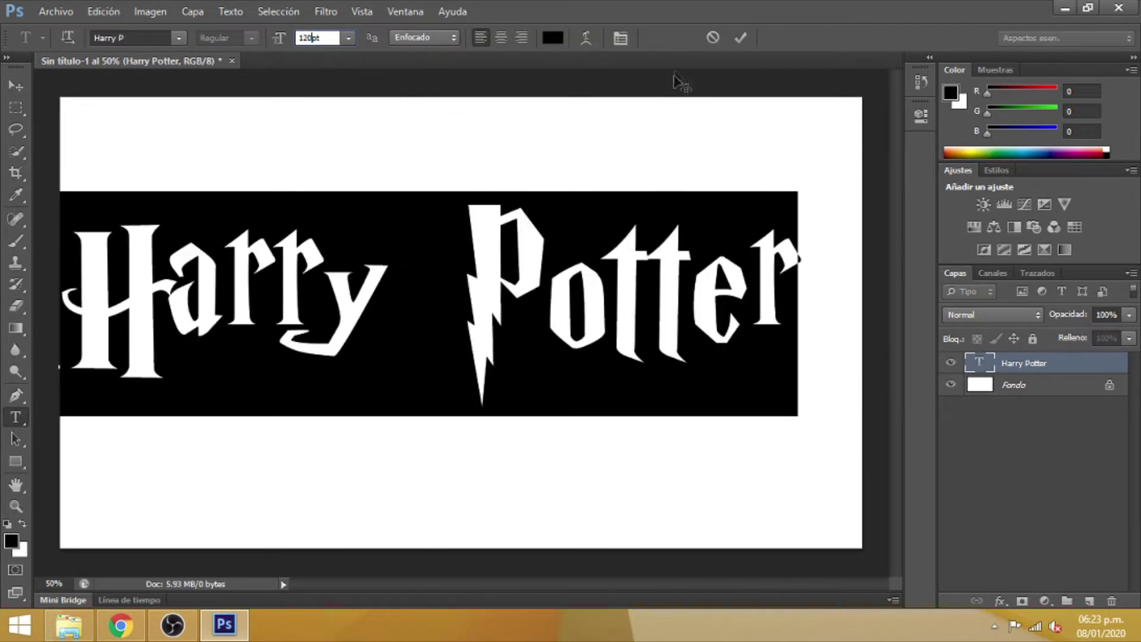
{"action": "left_click", "coordinate": [740, 37]}
{"action": "key", "text": "v"}
{"action": "mouse_move", "coordinate": [458, 297]}
{"action": "left_mouse_down"}
{"action": "mouse_move", "coordinate": [504, 284]}
{"action": "mouse_move", "coordinate": [517, 293]}
{"action": "left_mouse_up"}
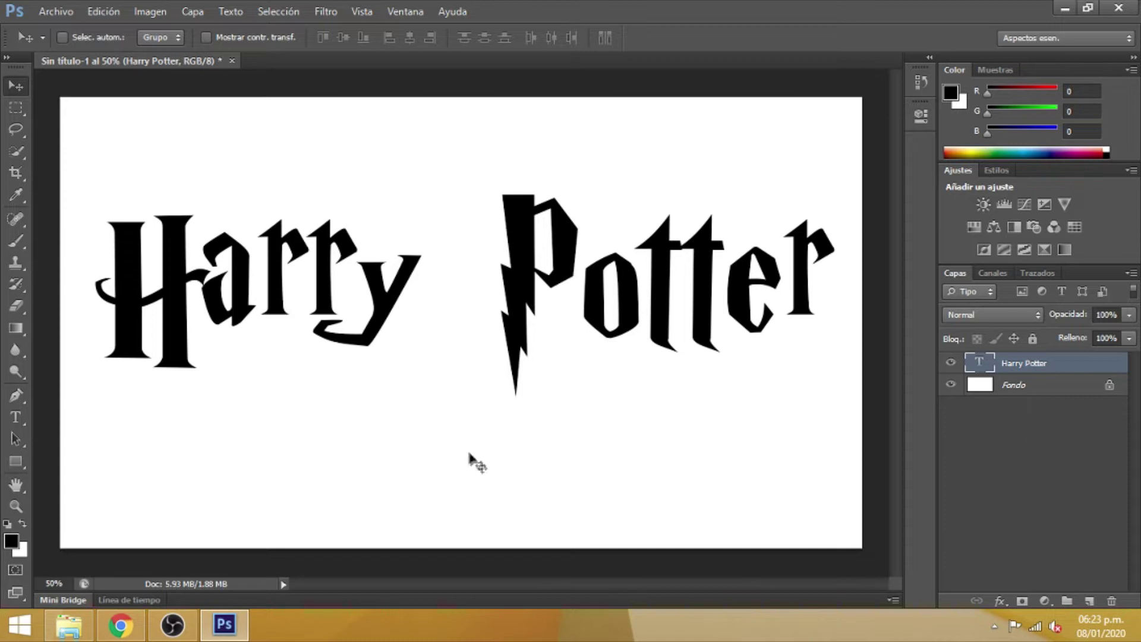
- Start a new 60 pt text layer below the title
{"action": "left_click", "coordinate": [15, 416]}
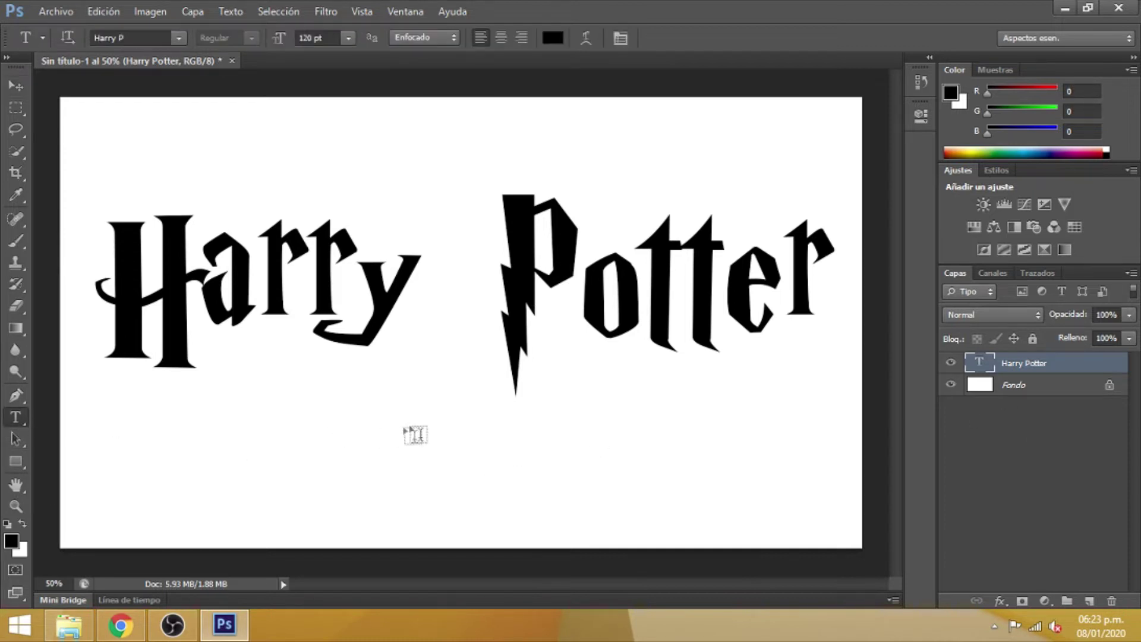
{"action": "left_click", "coordinate": [413, 422]}
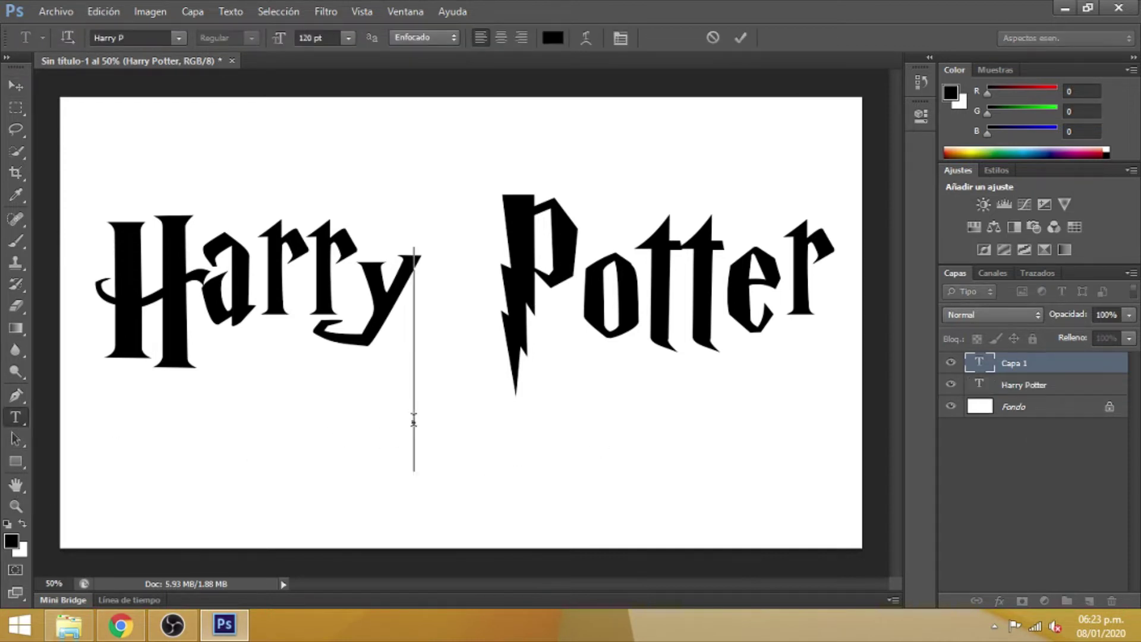
{"action": "double_click", "coordinate": [309, 38]}
{"action": "type", "text": "60"}
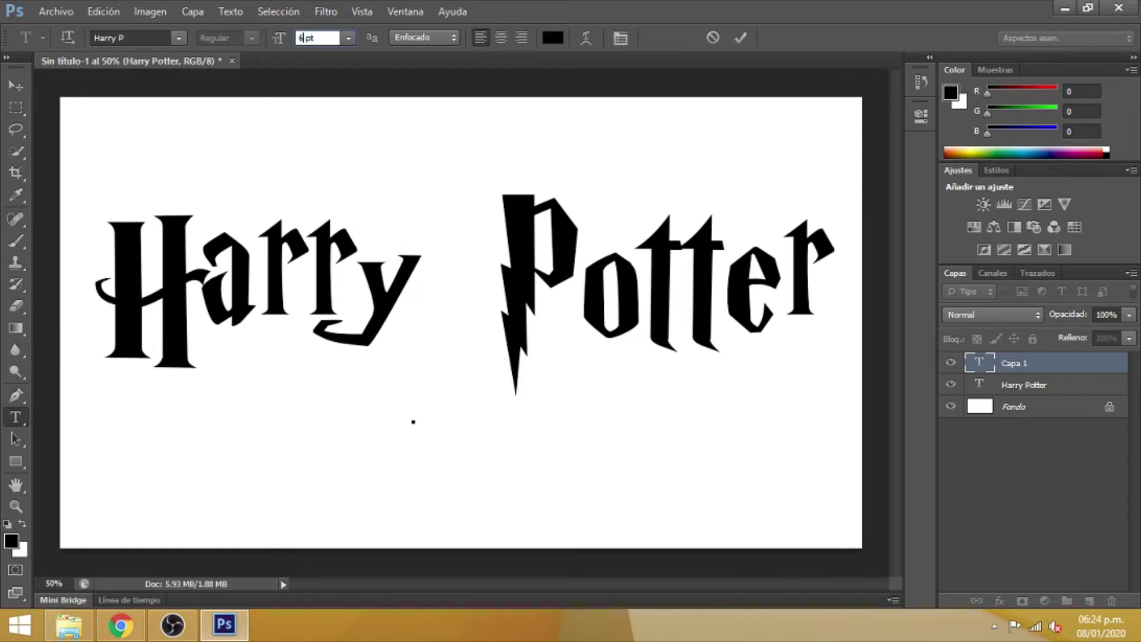
{"action": "key", "text": "Return"}
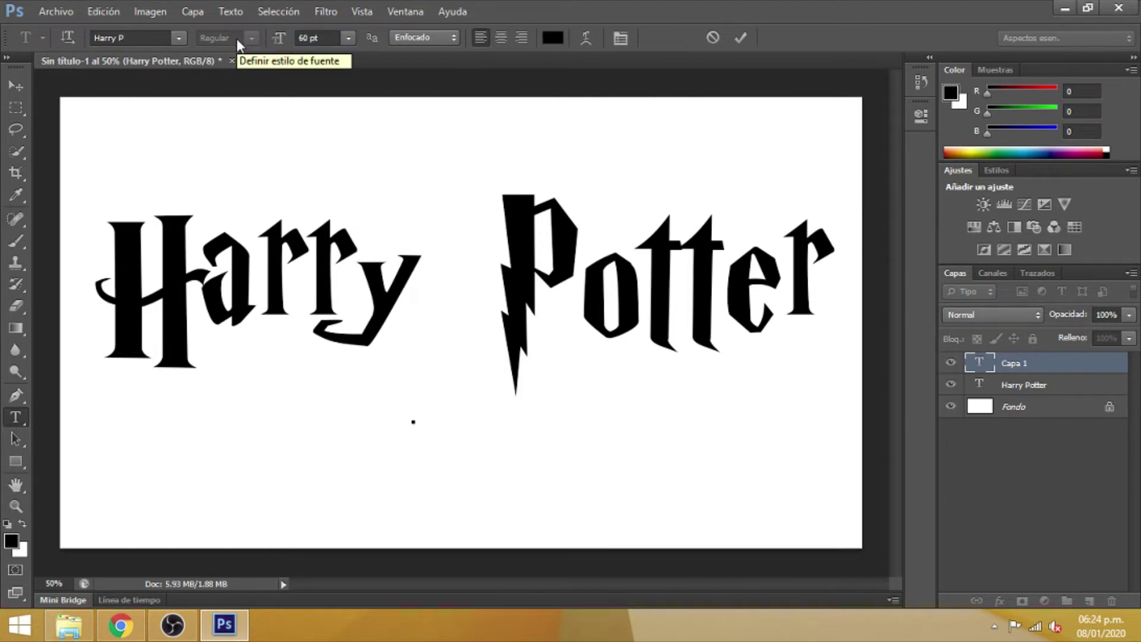
- Type the subtitle 'Y lasreliquias' with 'de' on a second line
{"action": "type", "text": "Y"}
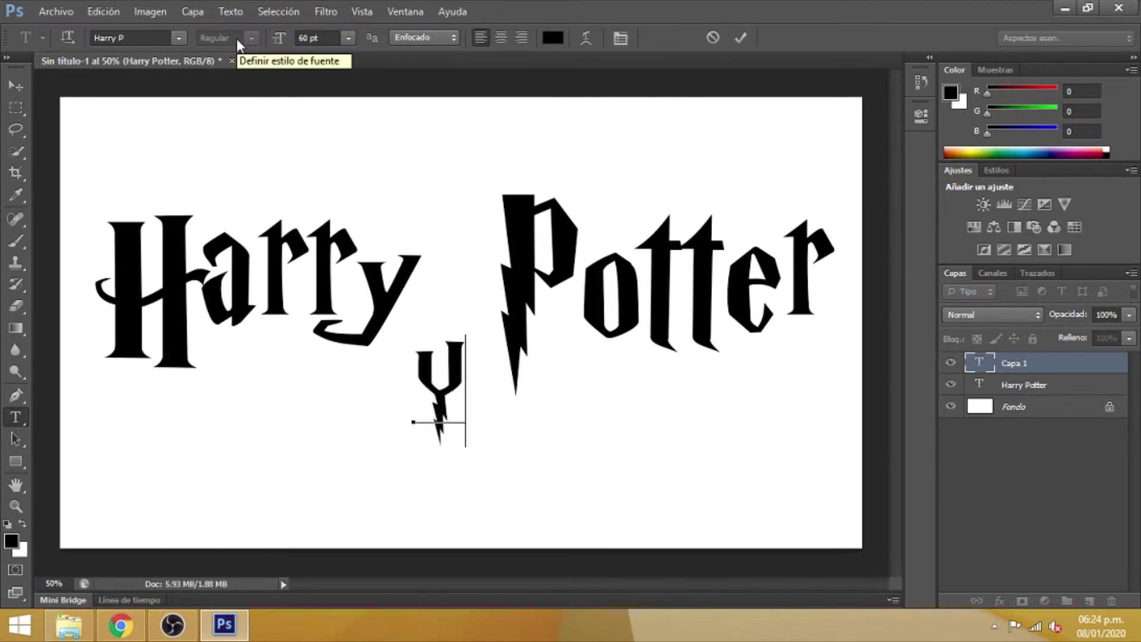
{"action": "type", "text": "las"}
{"action": "key", "text": "BackSpace"}
{"action": "key", "text": "BackSpace"}
{"action": "key", "text": "BackSpace"}
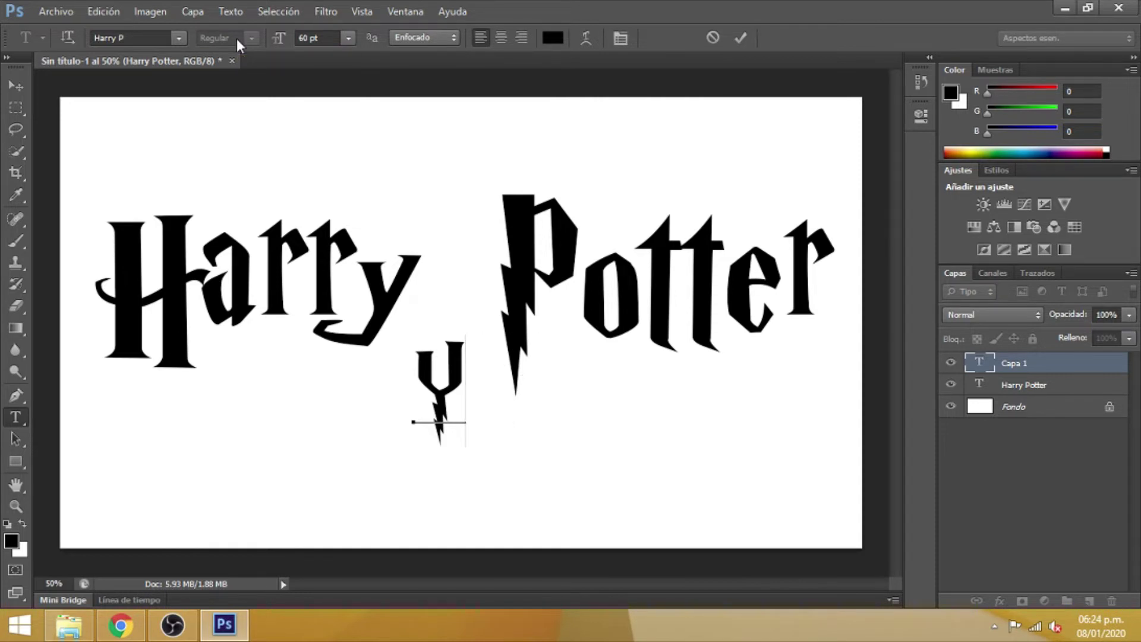
{"action": "type", "text": " las"}
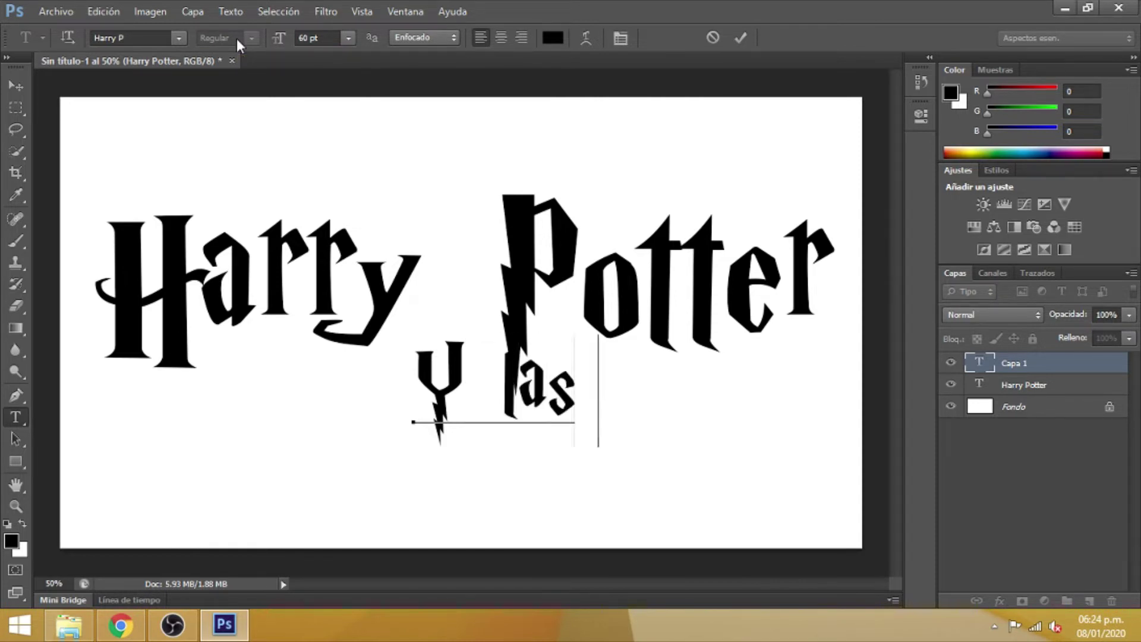
{"action": "type", "text": "reliquias"}
{"action": "key", "text": "Return"}
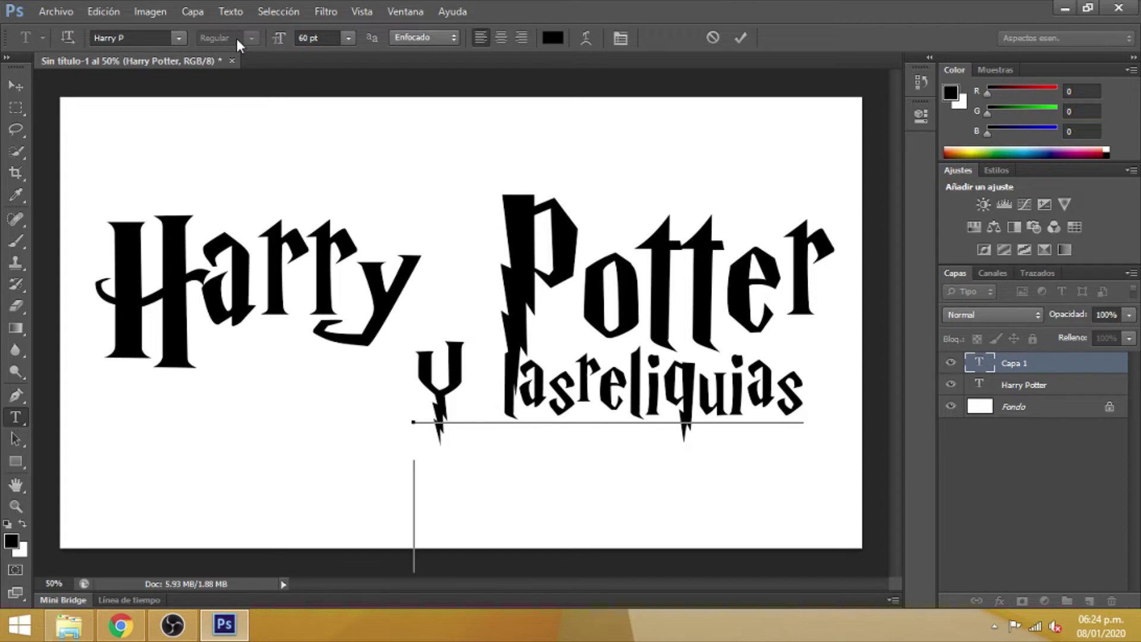
{"action": "type", "text": "de"}
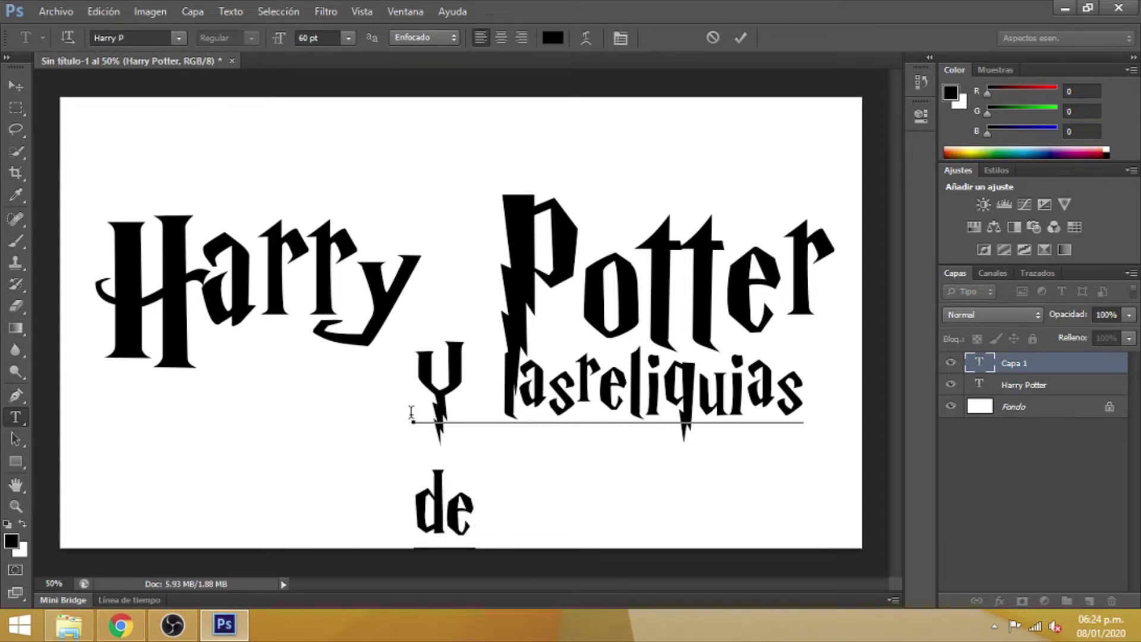
- Select all the subtitle text and browse the font list for its typeface
{"action": "left_click_drag", "start_coordinate": [426, 392], "coordinate": [840, 636]}
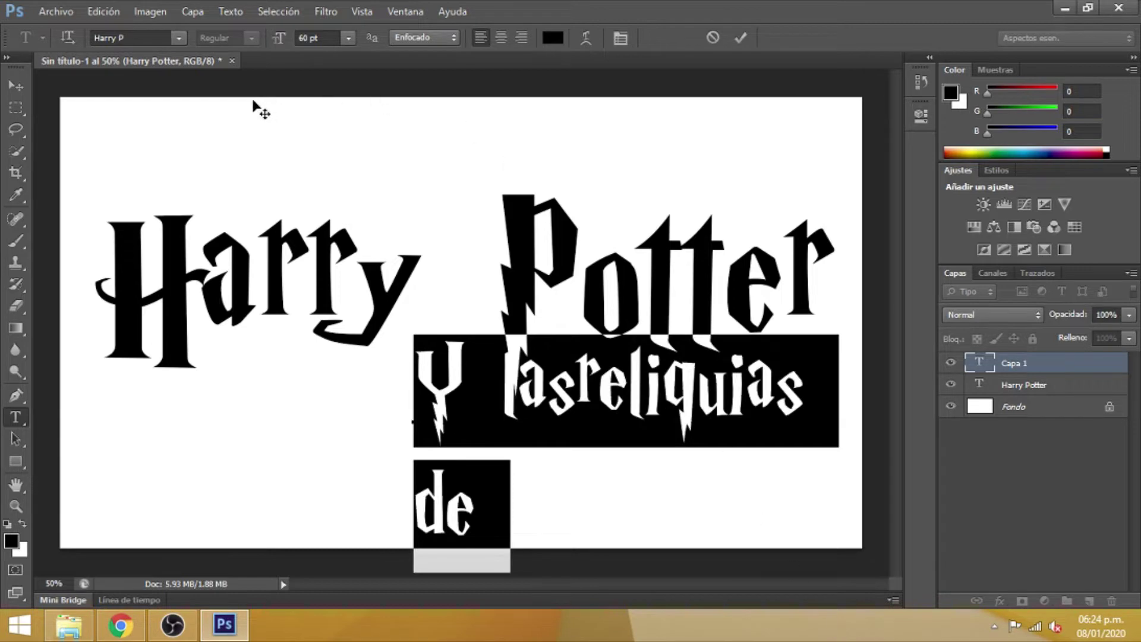
{"action": "left_click", "coordinate": [179, 38]}
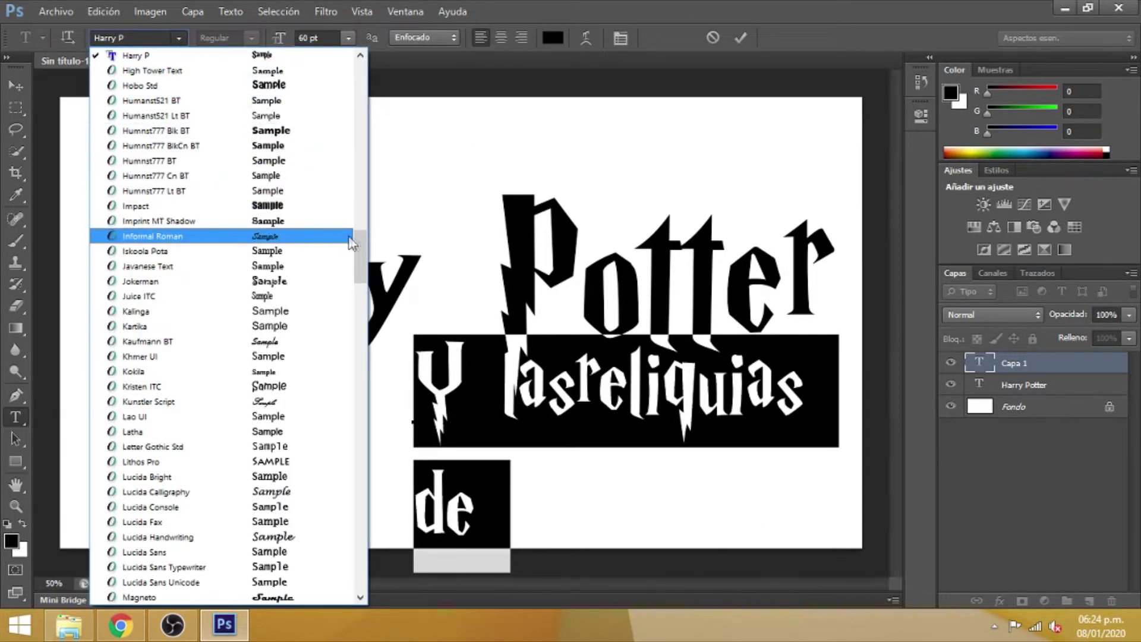
{"action": "mouse_move", "coordinate": [358, 238]}
{"action": "left_mouse_down"}
{"action": "mouse_move", "coordinate": [362, 284]}
{"action": "mouse_move", "coordinate": [344, 339]}
{"action": "left_mouse_up"}
{"action": "scroll", "coordinate": [344, 338], "scroll_direction": "down", "scroll_amount": 1}
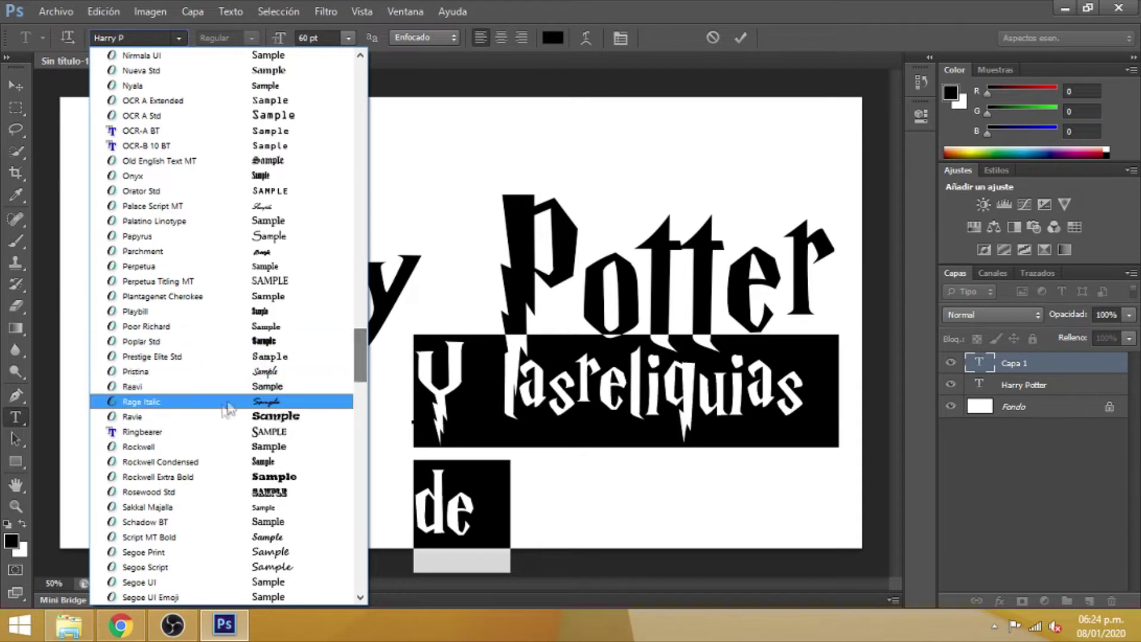
- Apply the Ringbearer font to the subtitle and size it to 15 pt
{"action": "left_click", "coordinate": [191, 437]}
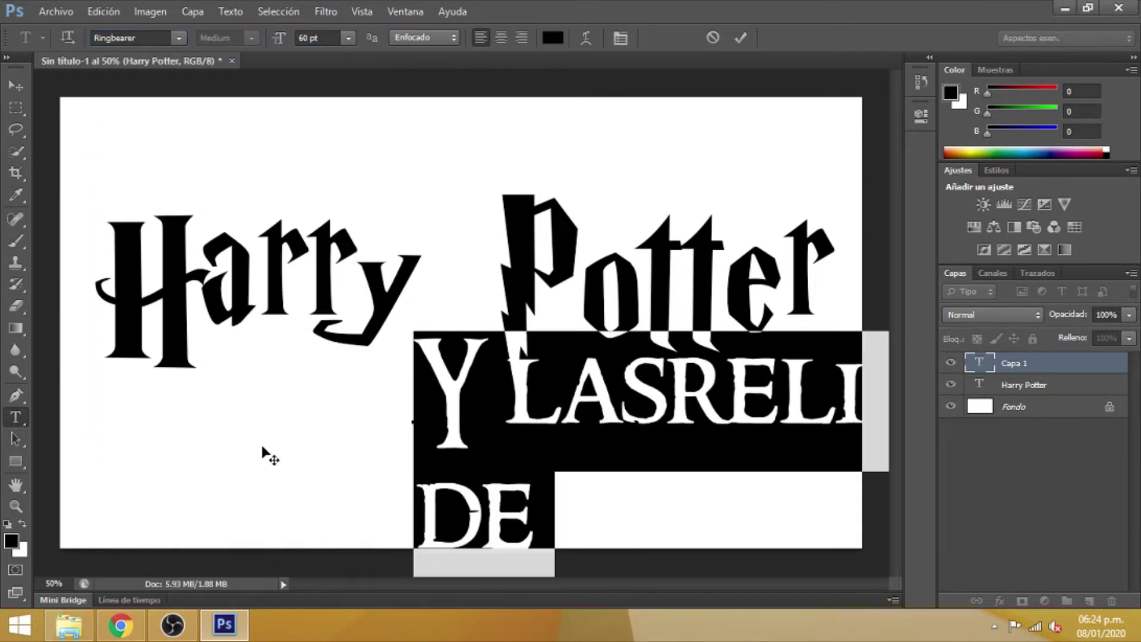
{"action": "double_click", "coordinate": [297, 37]}
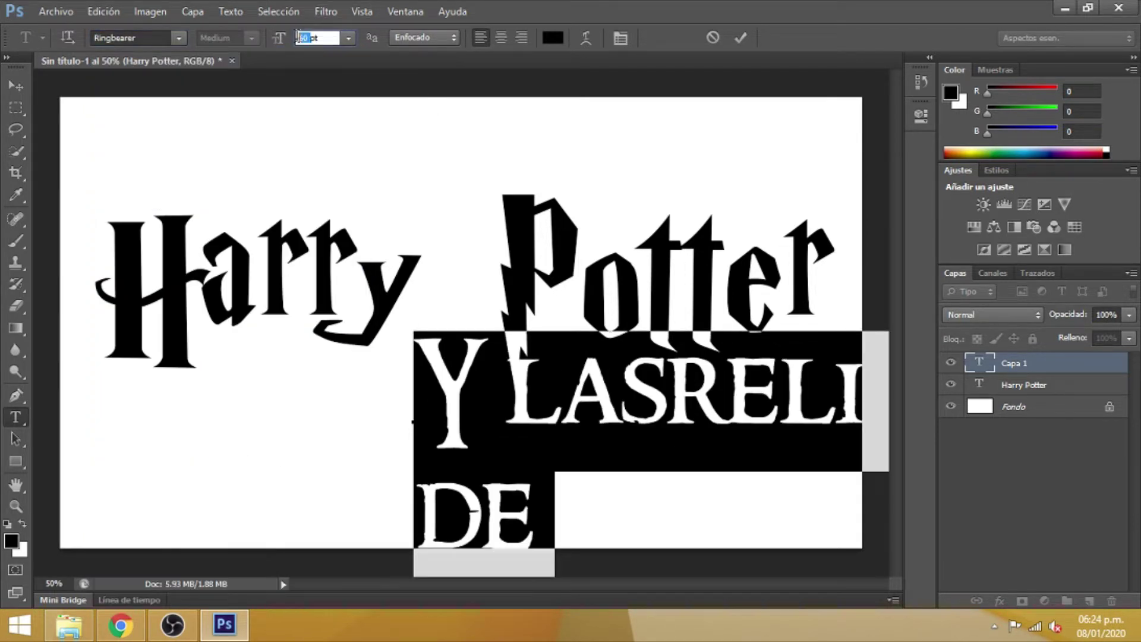
{"action": "type", "text": "12"}
{"action": "key", "text": "Return"}
{"action": "double_click", "coordinate": [311, 38]}
{"action": "type", "text": "15"}
{"action": "key", "text": "Return"}
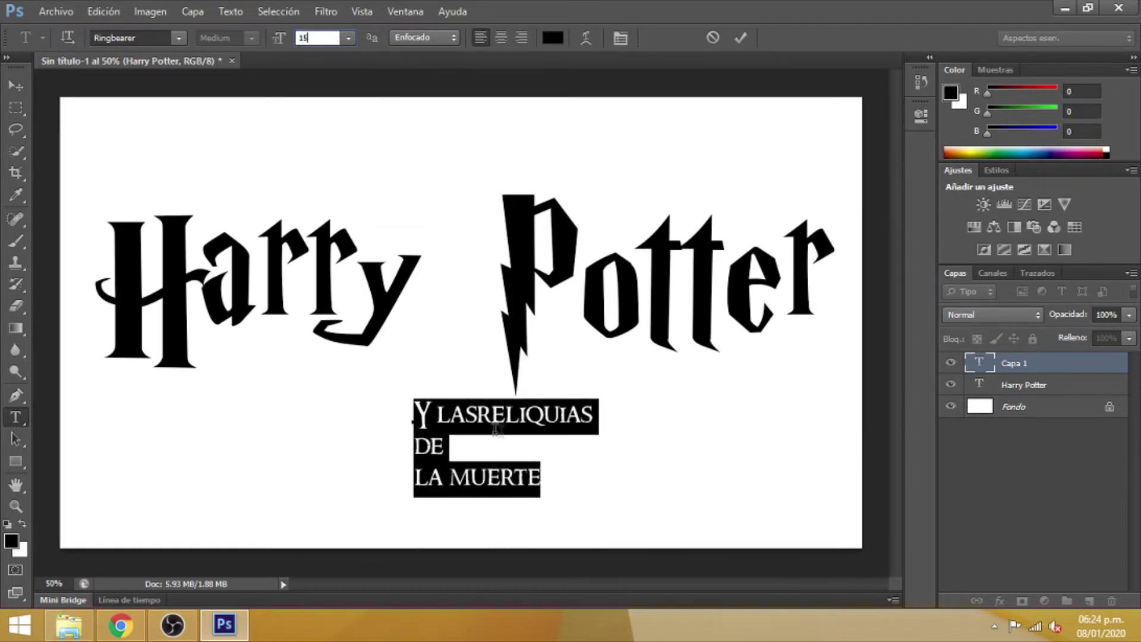
- Retype the word initials as capitals R, L, D, L and M, then commit the subtitle
{"action": "left_click", "coordinate": [484, 414]}
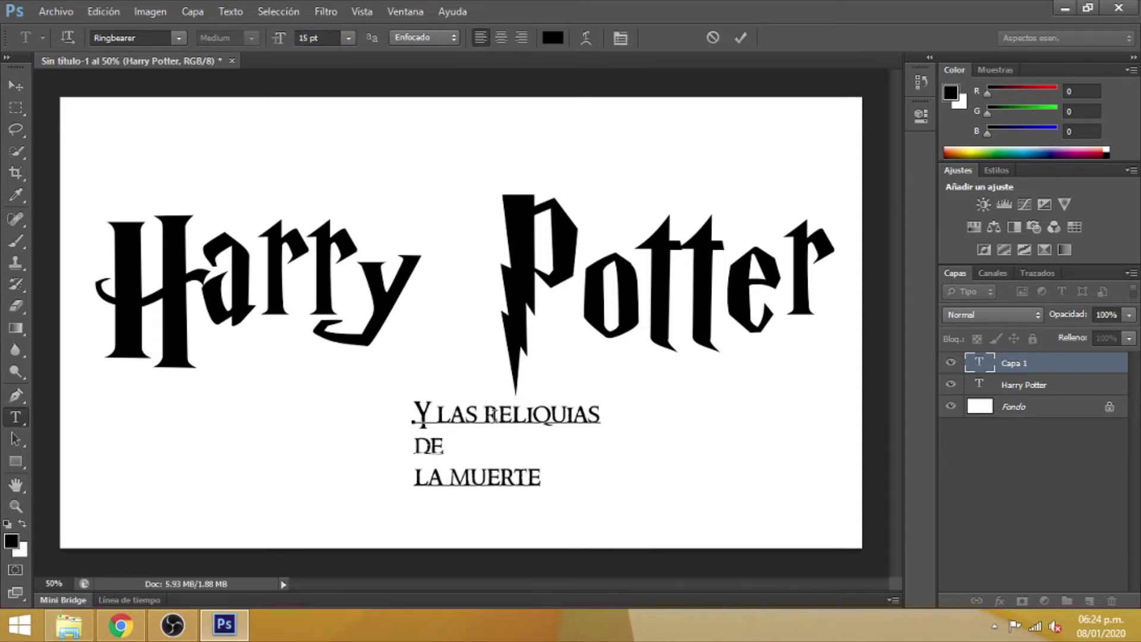
{"action": "key", "text": "Delete"}
{"action": "type", "text": "R"}
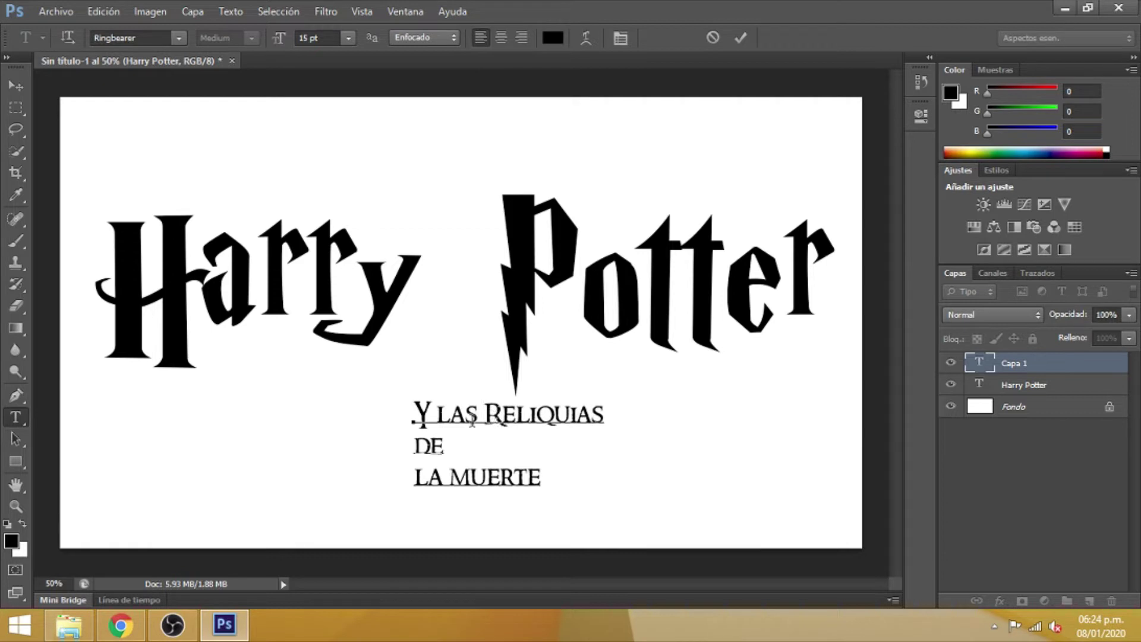
{"action": "key", "text": "Delete"}
{"action": "type", "text": "L"}
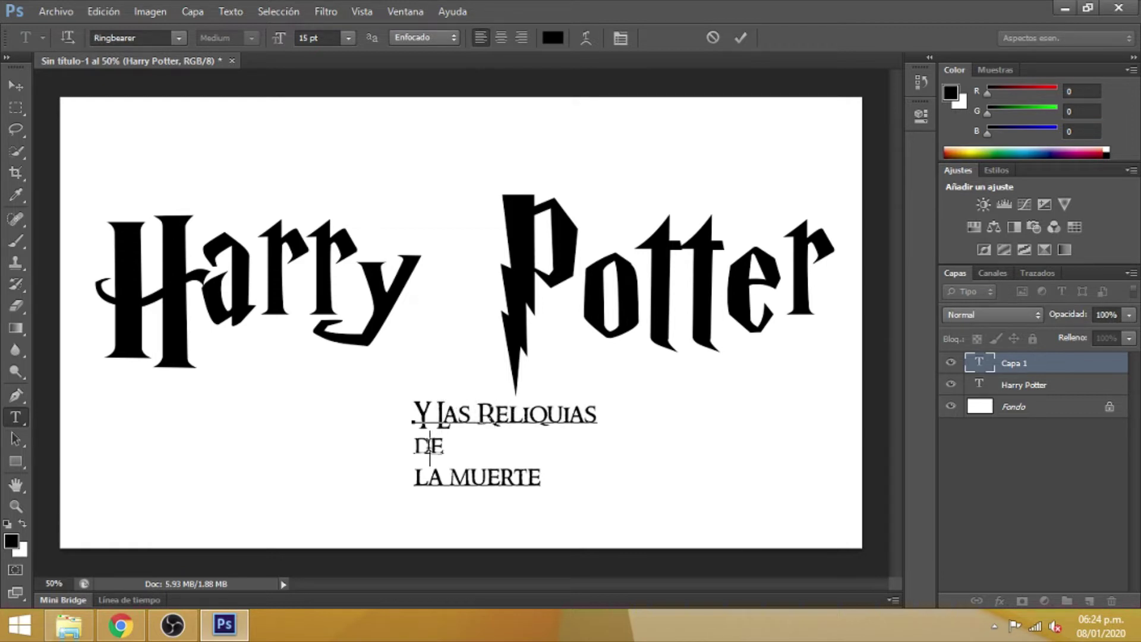
{"action": "type", "text": "D"}
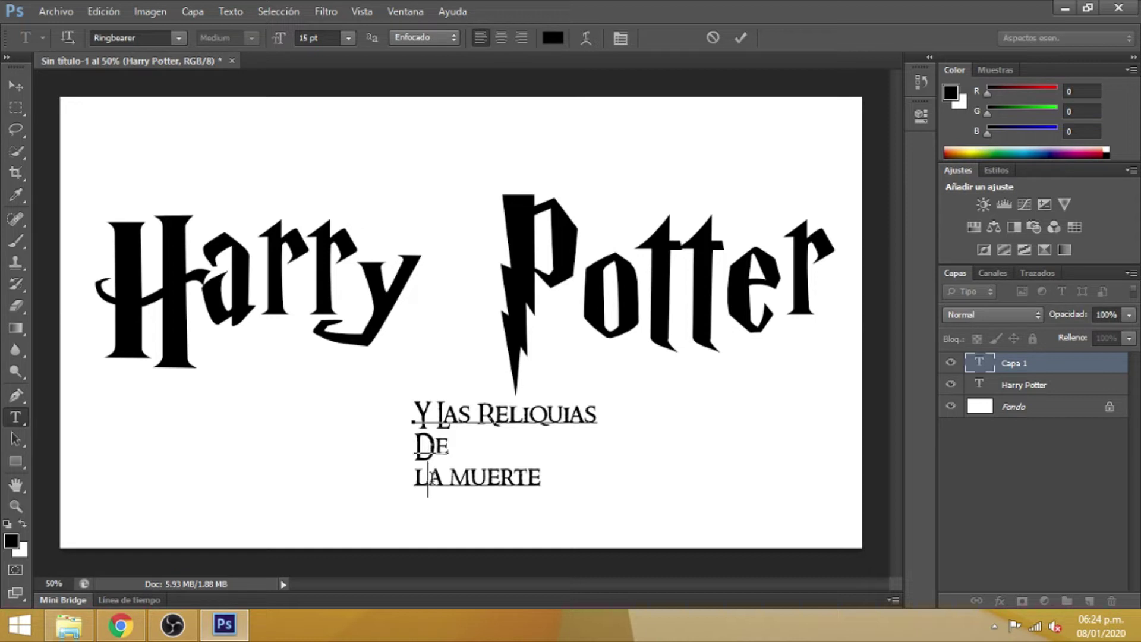
{"action": "key", "text": "Delete"}
{"action": "type", "text": "L"}
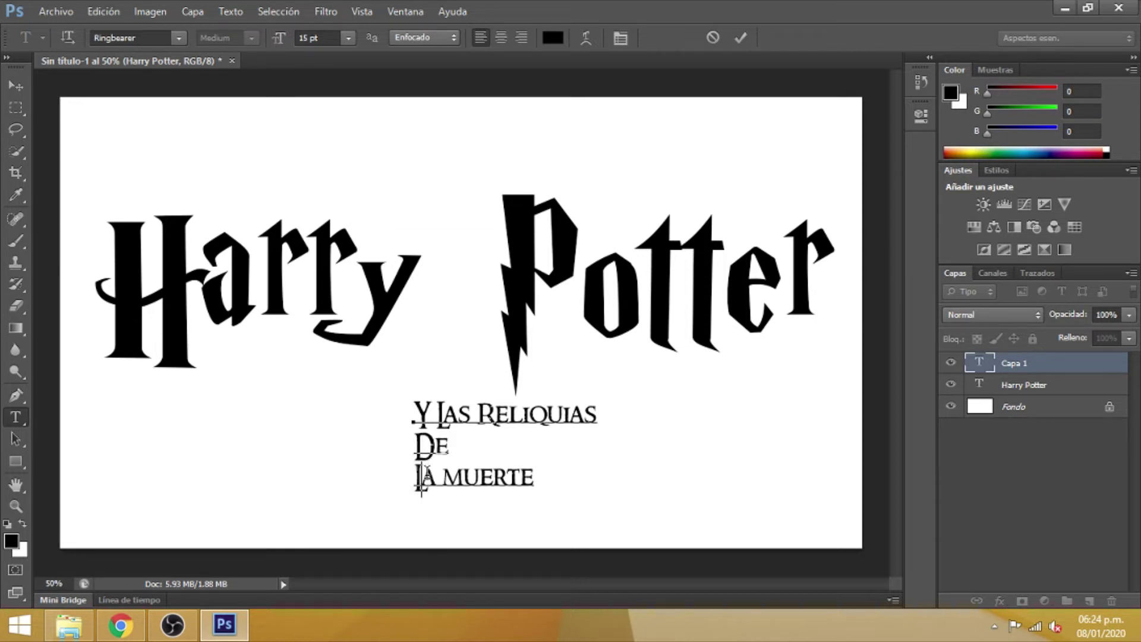
{"action": "key", "text": "Delete"}
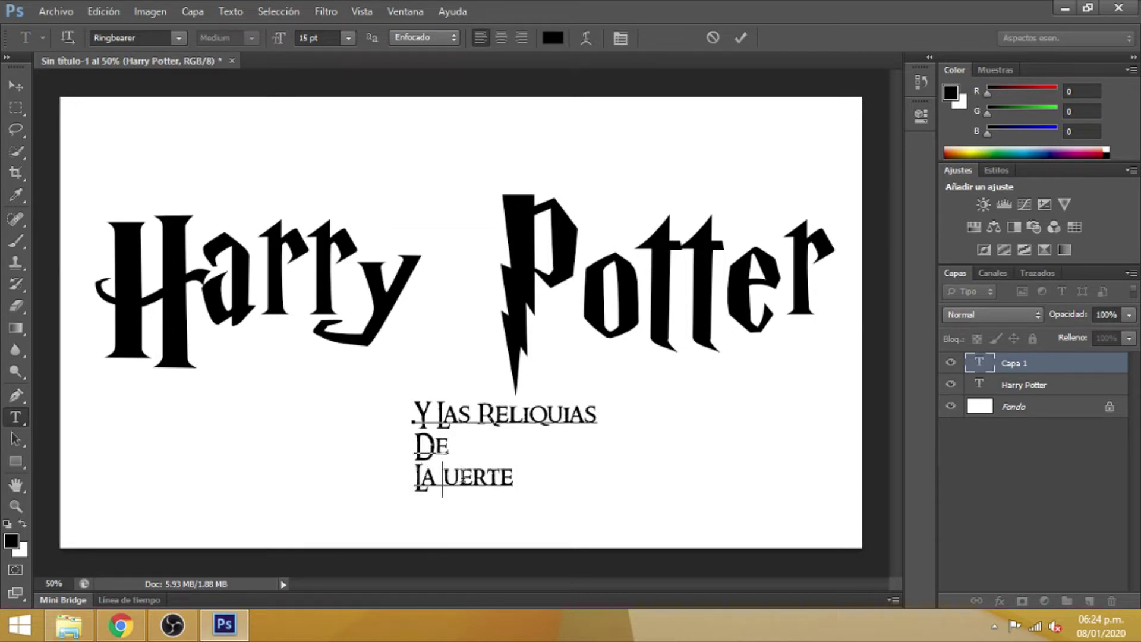
{"action": "type", "text": "M"}
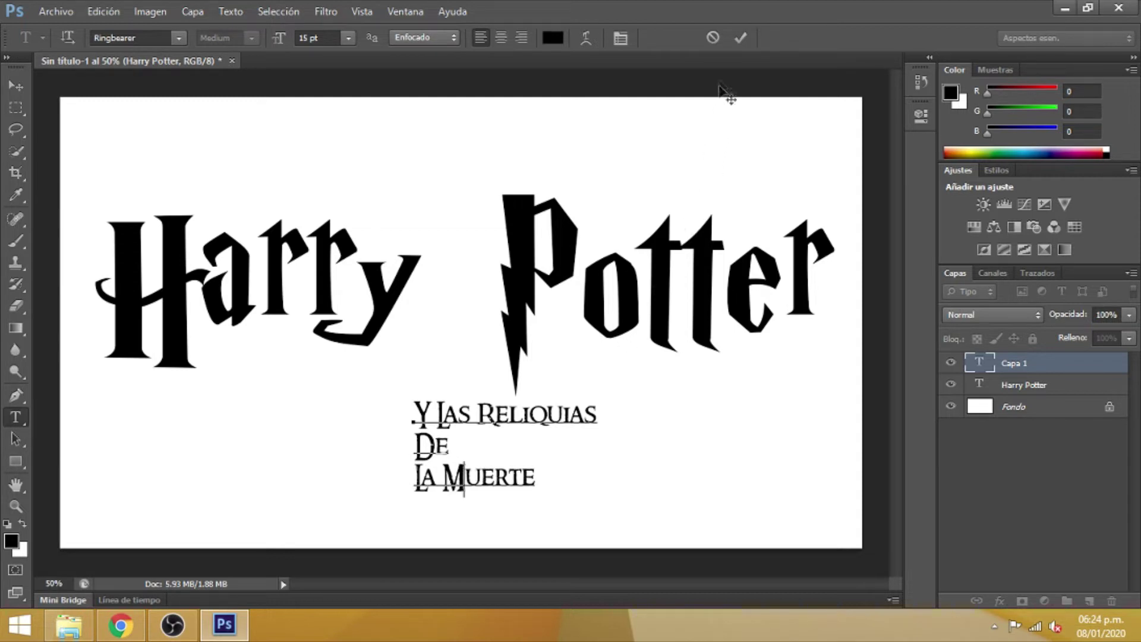
{"action": "left_click", "coordinate": [739, 38]}
- Move the subtitle under 'Potter' and reduce it to 13 pt
{"action": "left_click", "coordinate": [16, 85]}
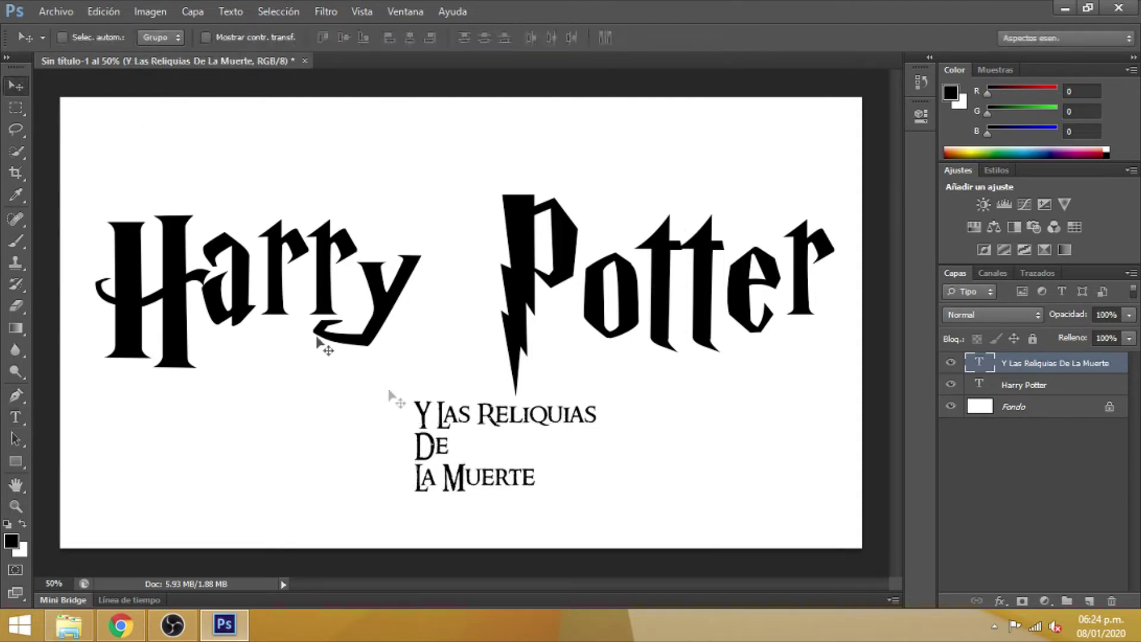
{"action": "left_click_drag", "start_coordinate": [476, 414], "coordinate": [660, 424]}
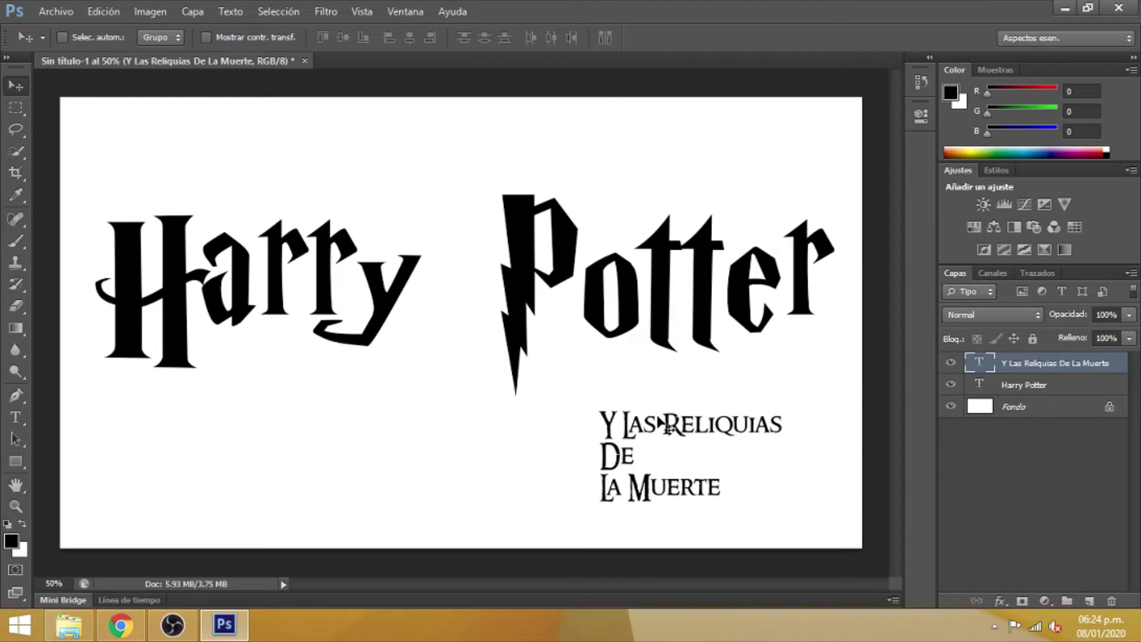
{"action": "double_click", "coordinate": [977, 363]}
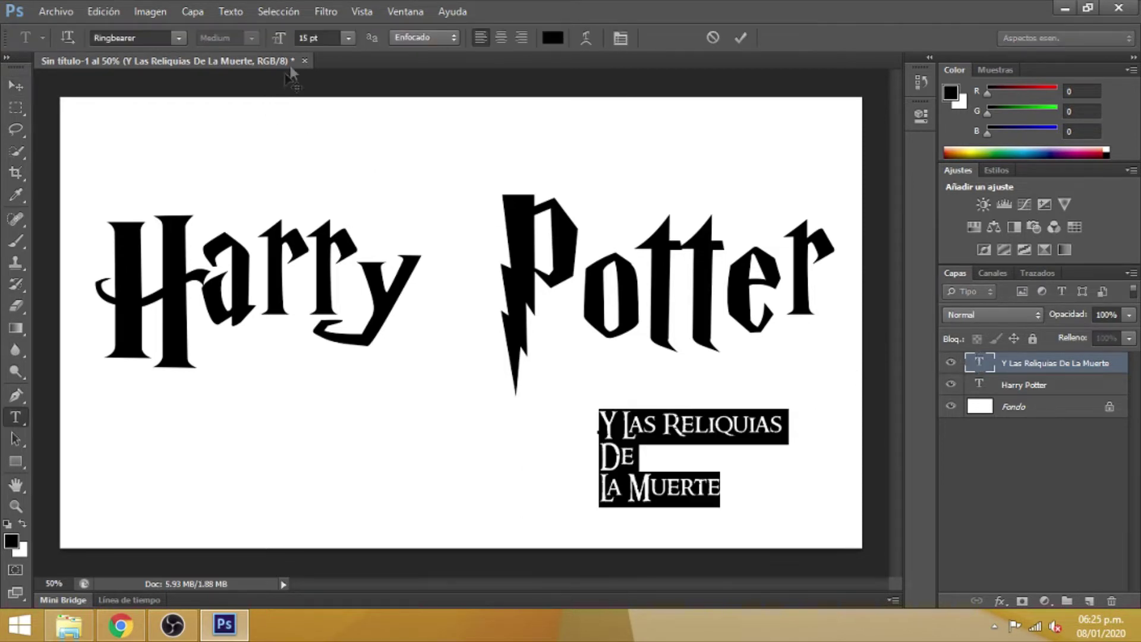
{"action": "left_click", "coordinate": [306, 37]}
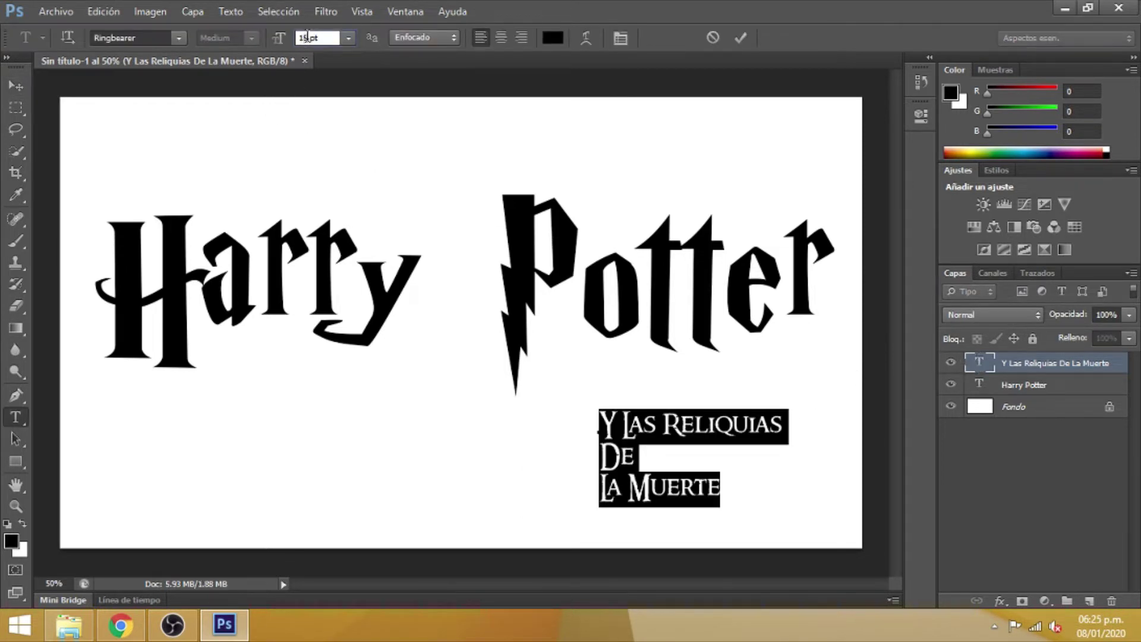
{"action": "key", "text": "Down"}
{"action": "key", "text": "Down"}
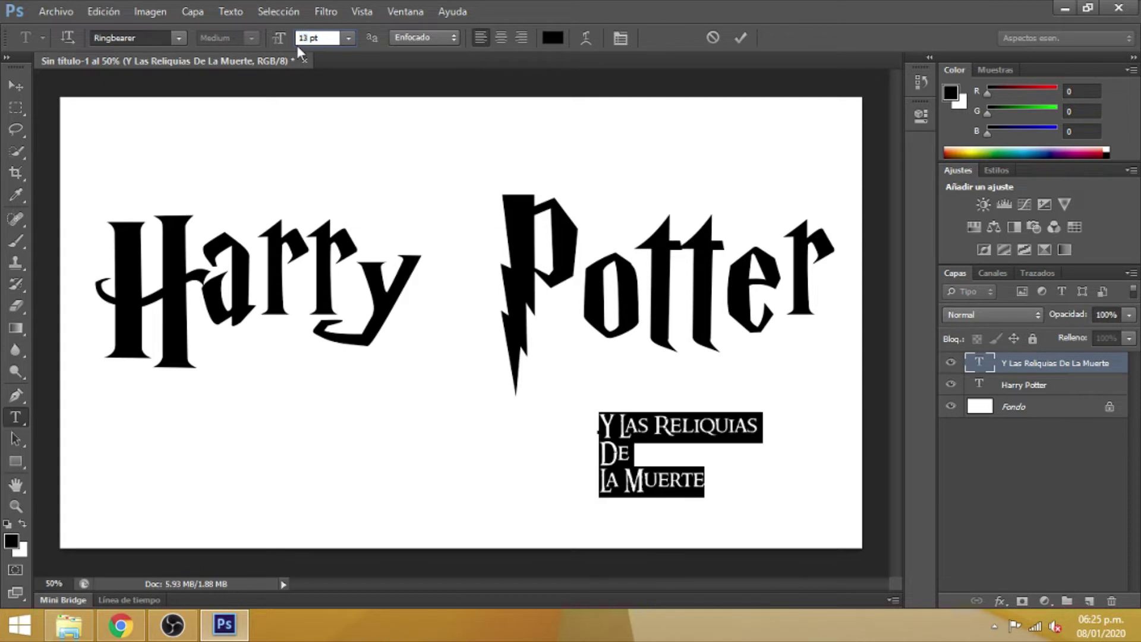
{"action": "left_click", "coordinate": [738, 39]}
- Nudge the subtitle snugly beneath 'Potter' and drag the Harry Potter layer above it
{"action": "key", "text": "v"}
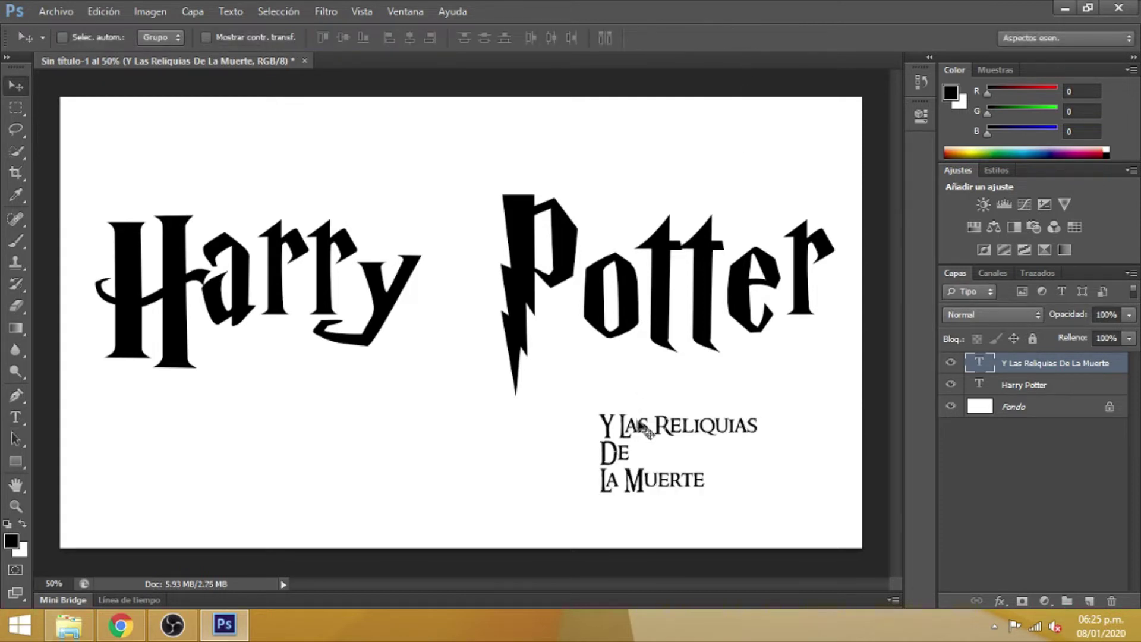
{"action": "left_click_drag", "start_coordinate": [642, 430], "coordinate": [657, 395]}
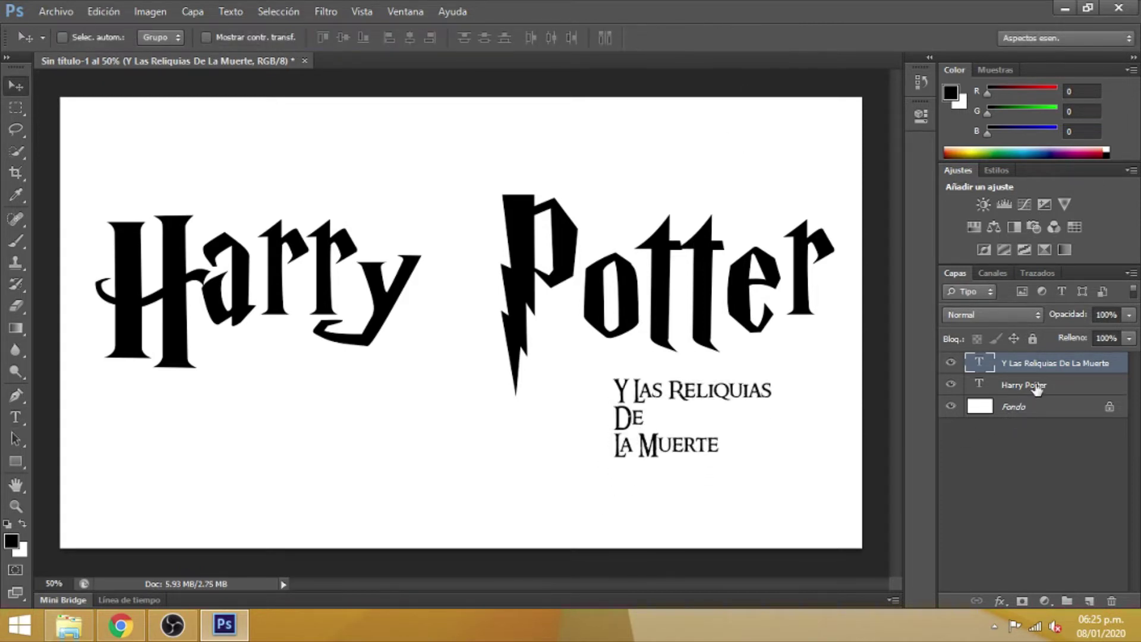
{"action": "left_click_drag", "start_coordinate": [1037, 389], "coordinate": [1053, 365]}
{"action": "right_click", "coordinate": [1054, 367]}
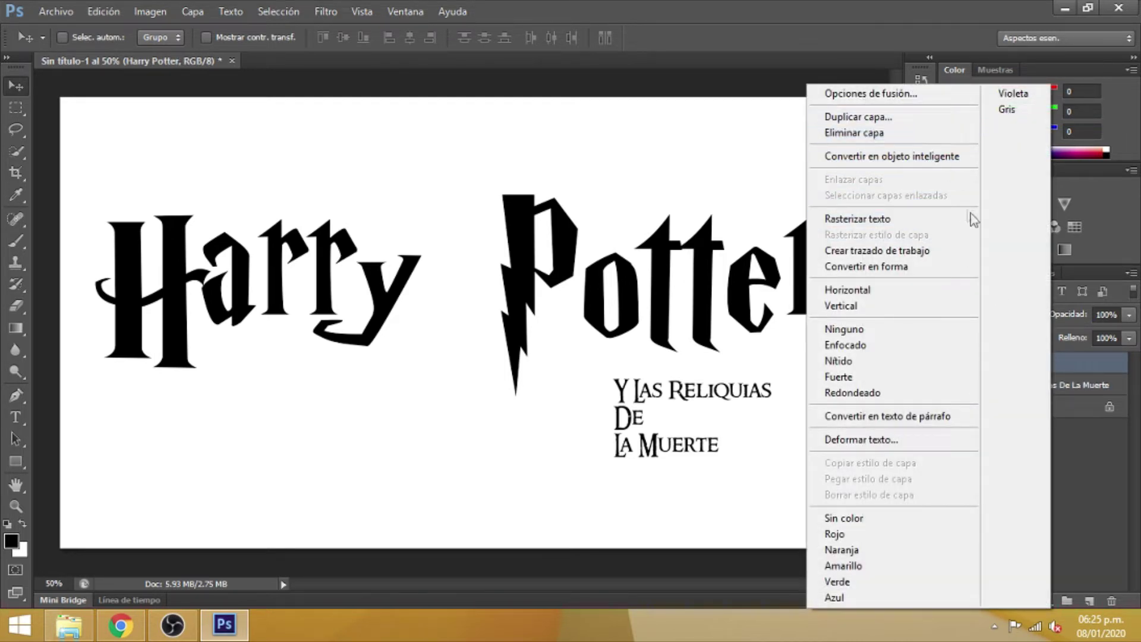
- Rename the Harry Potter title layer to '1'
{"action": "left_click", "coordinate": [1075, 375]}
{"action": "double_click", "coordinate": [1037, 366]}
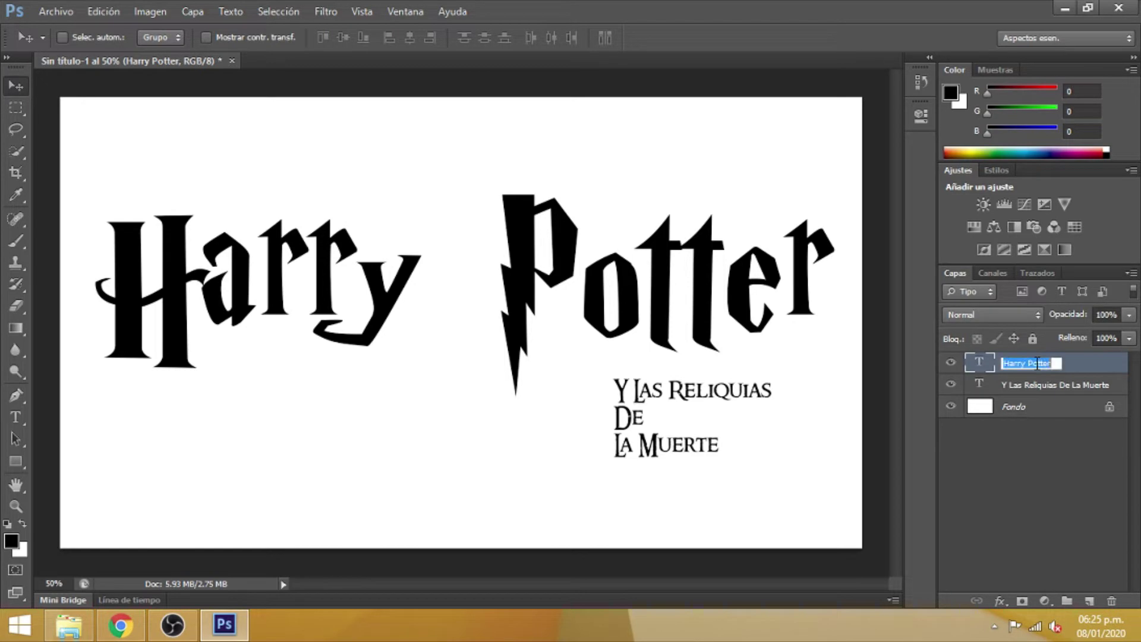
{"action": "type", "text": "1"}
{"action": "key", "text": "Return"}
- Duplicate the title layer into copies named 2, 3 and 4
{"action": "right_click", "coordinate": [1037, 363]}
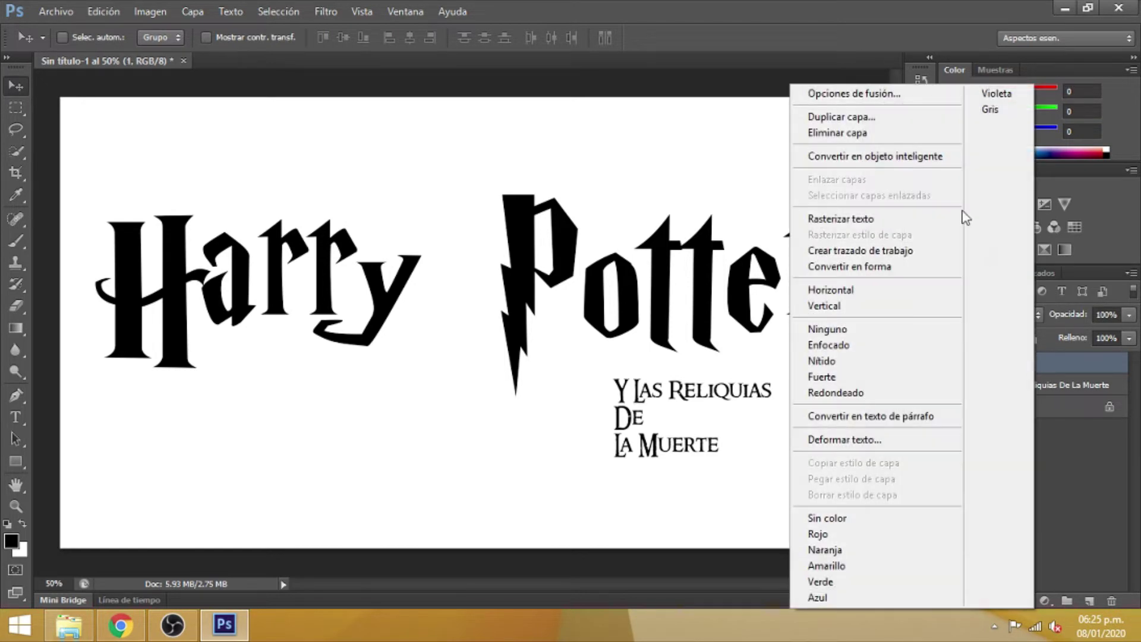
{"action": "left_click", "coordinate": [915, 117]}
{"action": "type", "text": "2"}
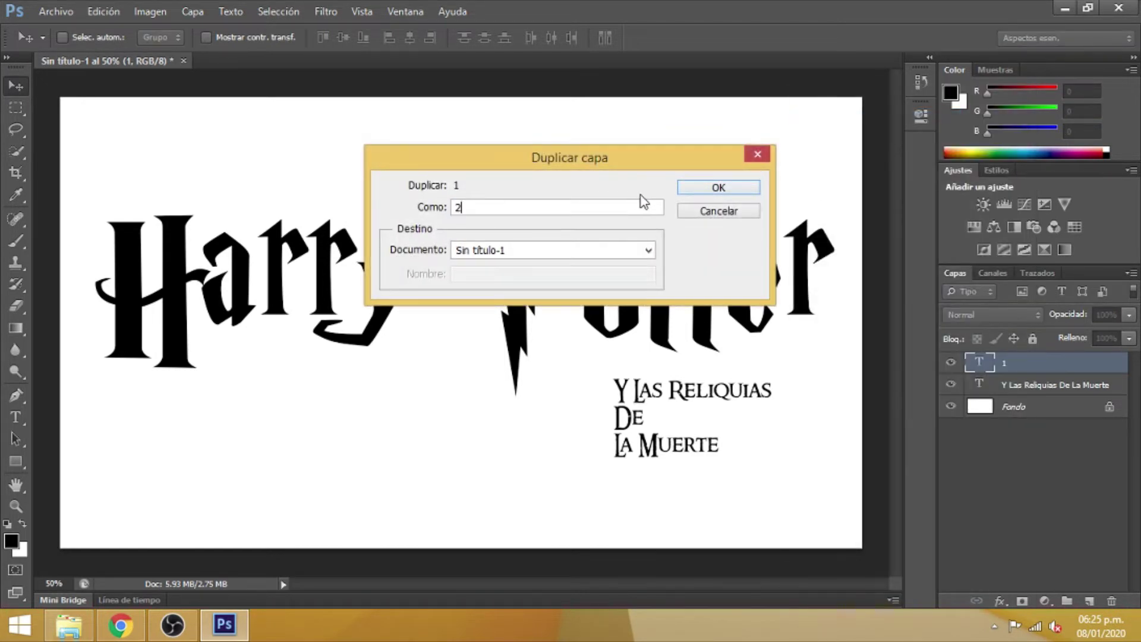
{"action": "left_click", "coordinate": [689, 187]}
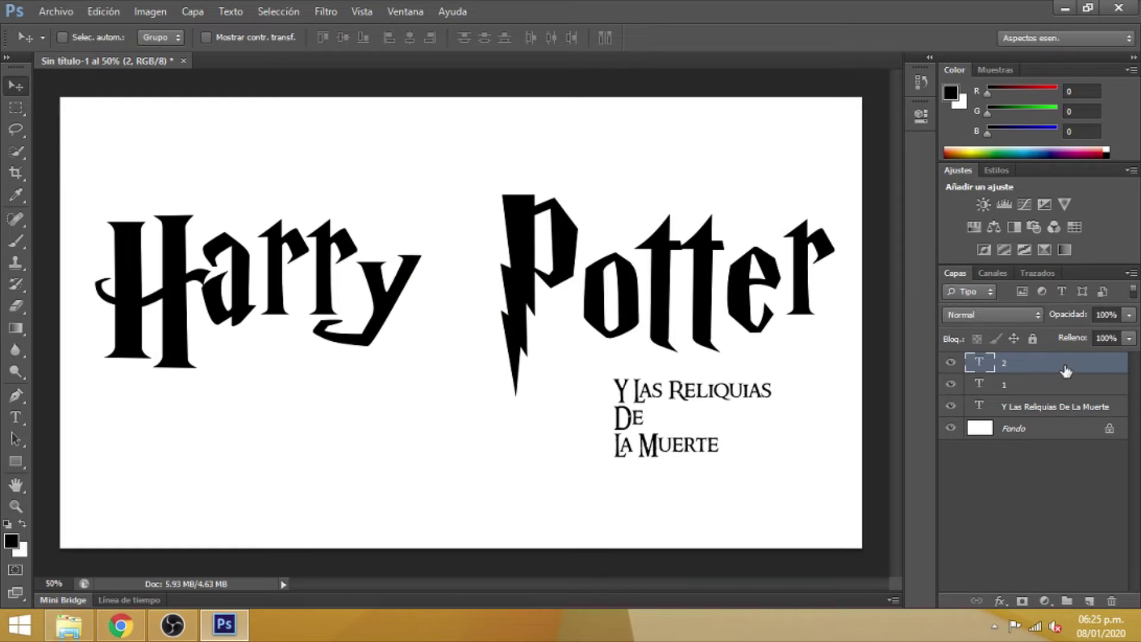
{"action": "right_click", "coordinate": [1065, 371]}
{"action": "left_click", "coordinate": [868, 117]}
{"action": "type", "text": "3"}
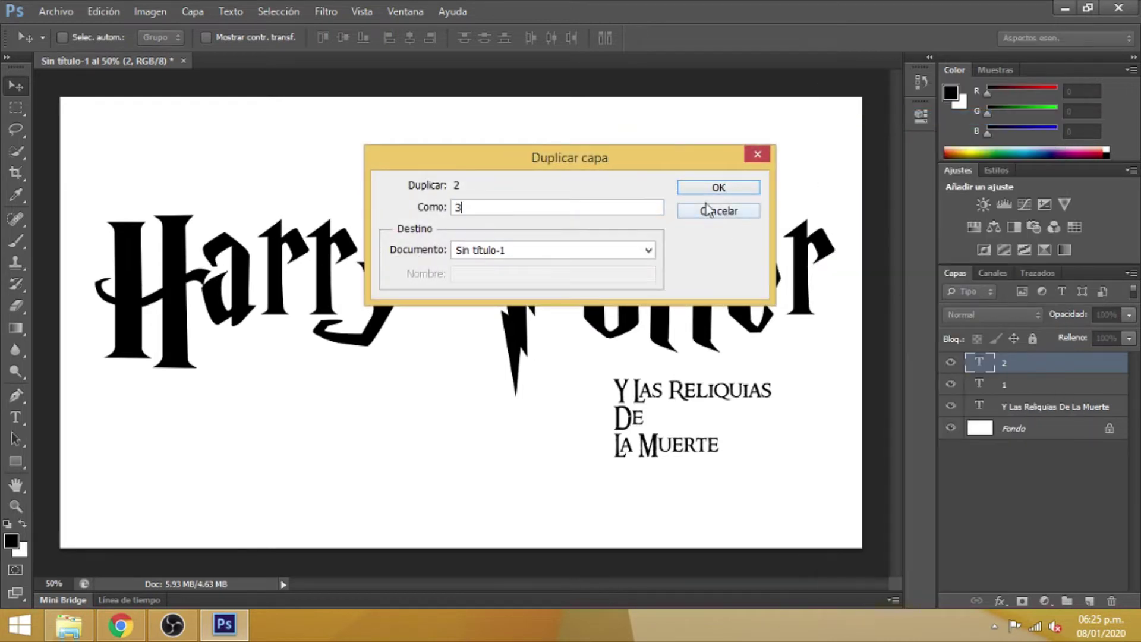
{"action": "left_click", "coordinate": [720, 188]}
{"action": "right_click", "coordinate": [1025, 373]}
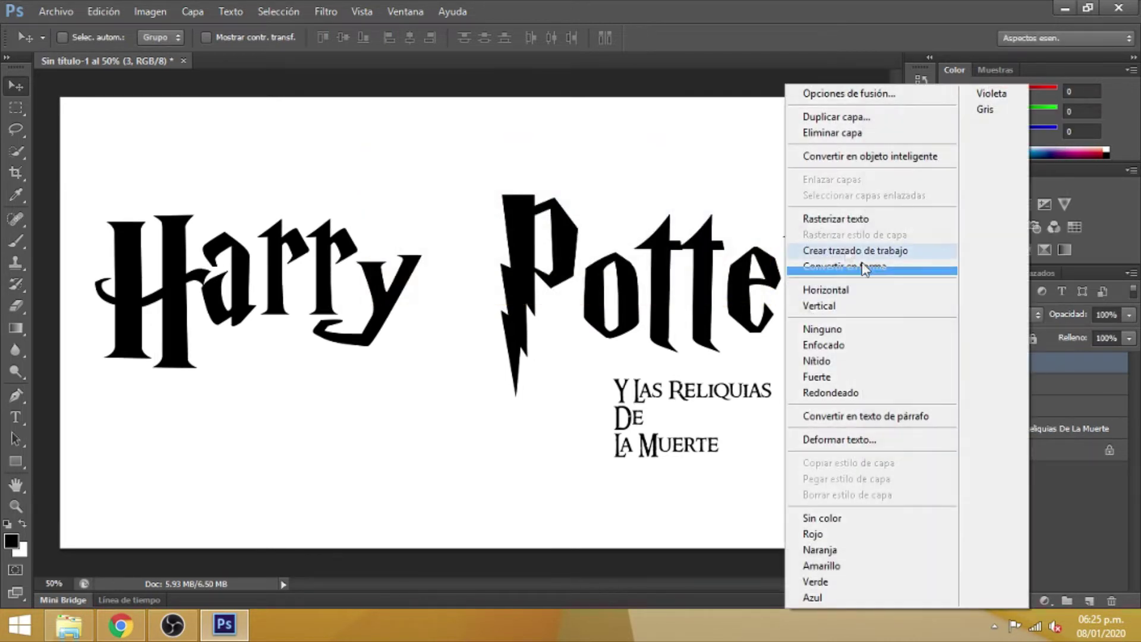
{"action": "left_click", "coordinate": [874, 117]}
{"action": "type", "text": "4"}
{"action": "left_click", "coordinate": [720, 188]}
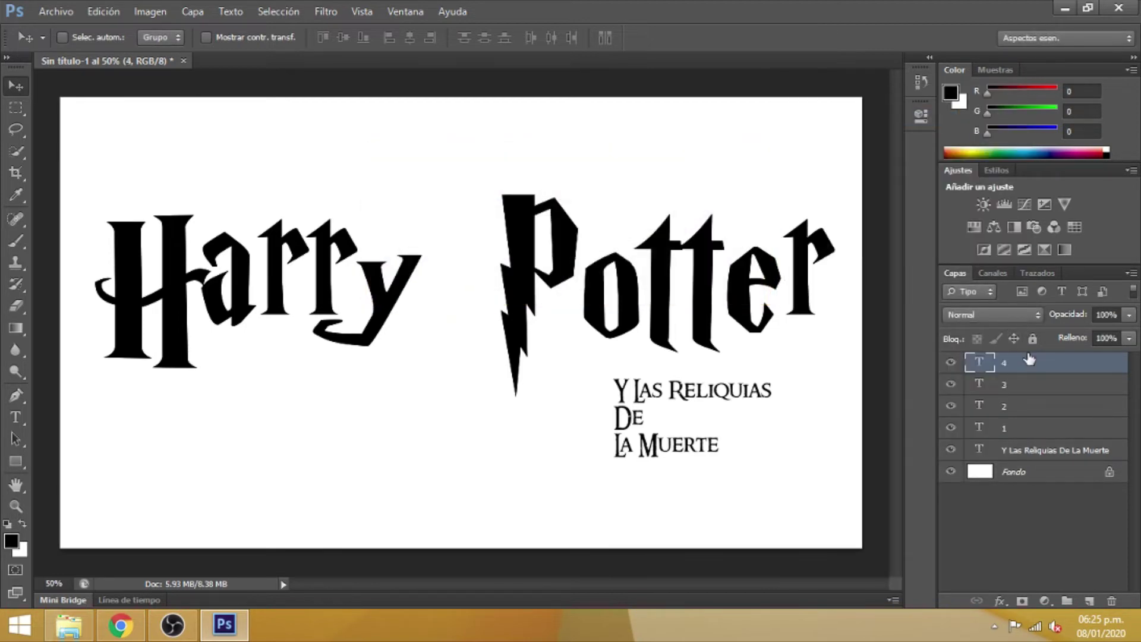
- Add three more title duplicates named 5, 6 and 7
{"action": "right_click", "coordinate": [1029, 360]}
{"action": "left_click", "coordinate": [867, 113]}
{"action": "type", "text": "5"}
{"action": "left_click", "coordinate": [716, 188]}
{"action": "right_click", "coordinate": [1027, 367]}
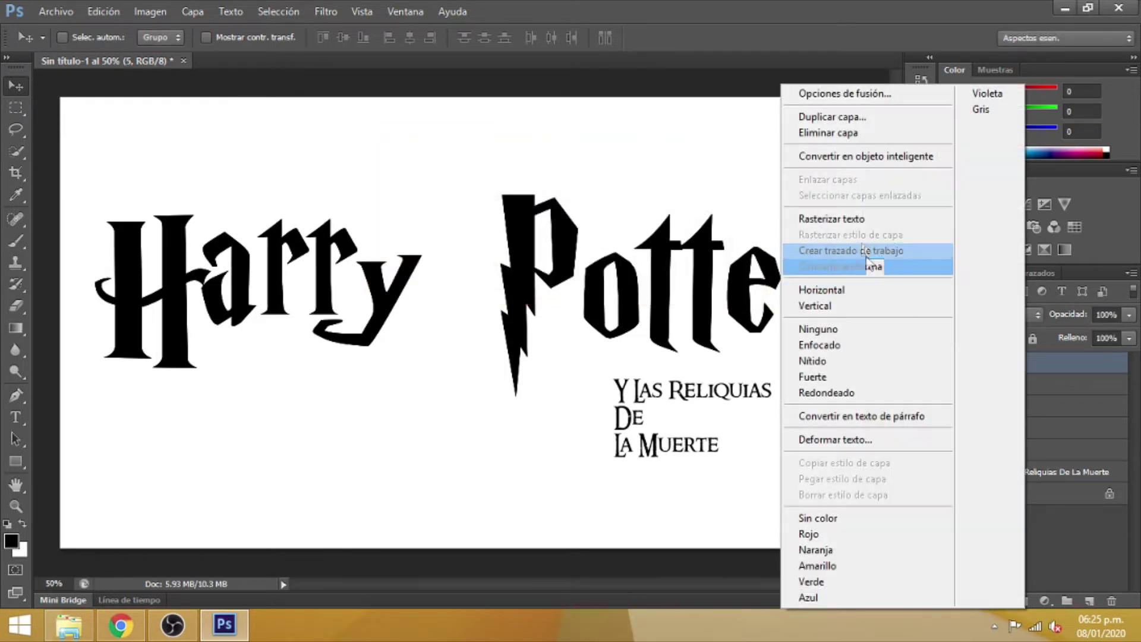
{"action": "left_click", "coordinate": [871, 114]}
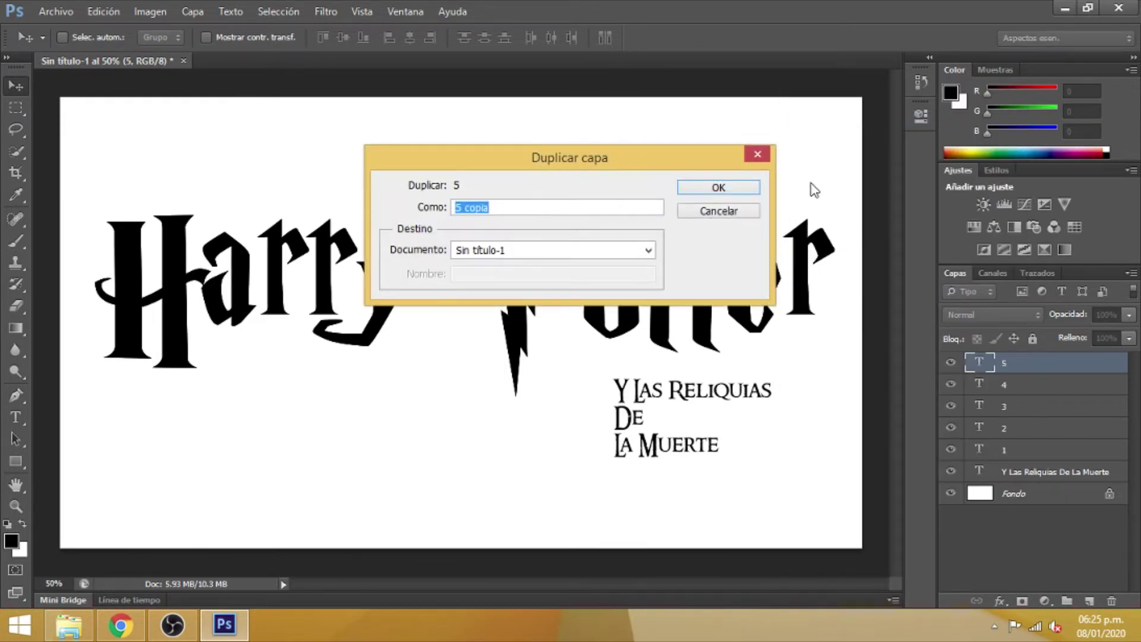
{"action": "type", "text": "6"}
{"action": "left_click", "coordinate": [736, 189]}
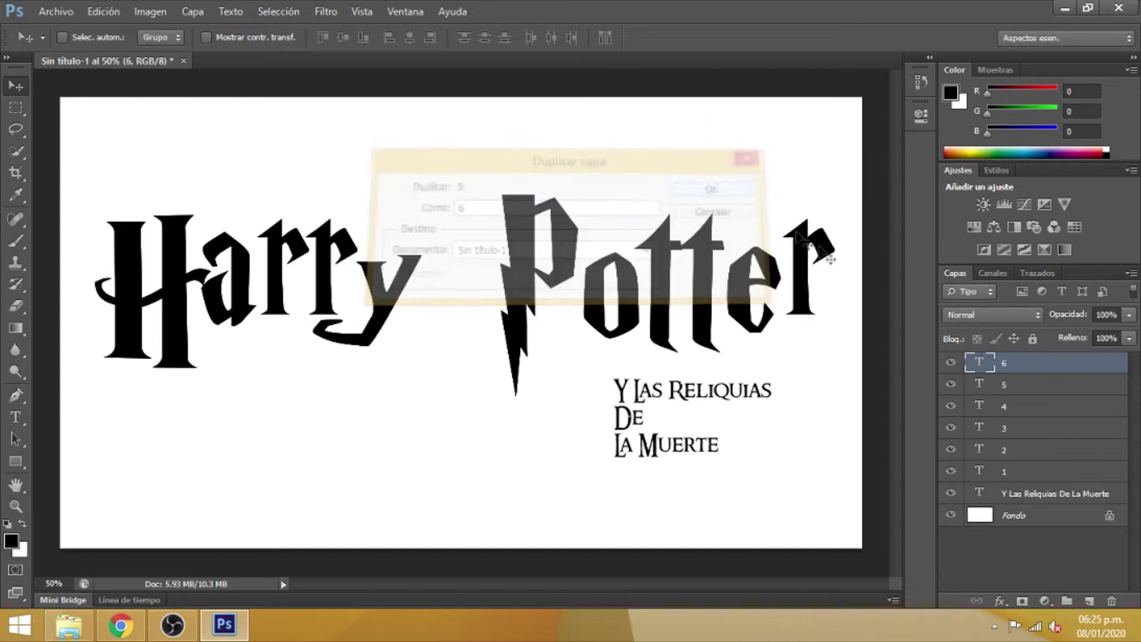
{"action": "right_click", "coordinate": [1028, 366]}
{"action": "left_click", "coordinate": [838, 119]}
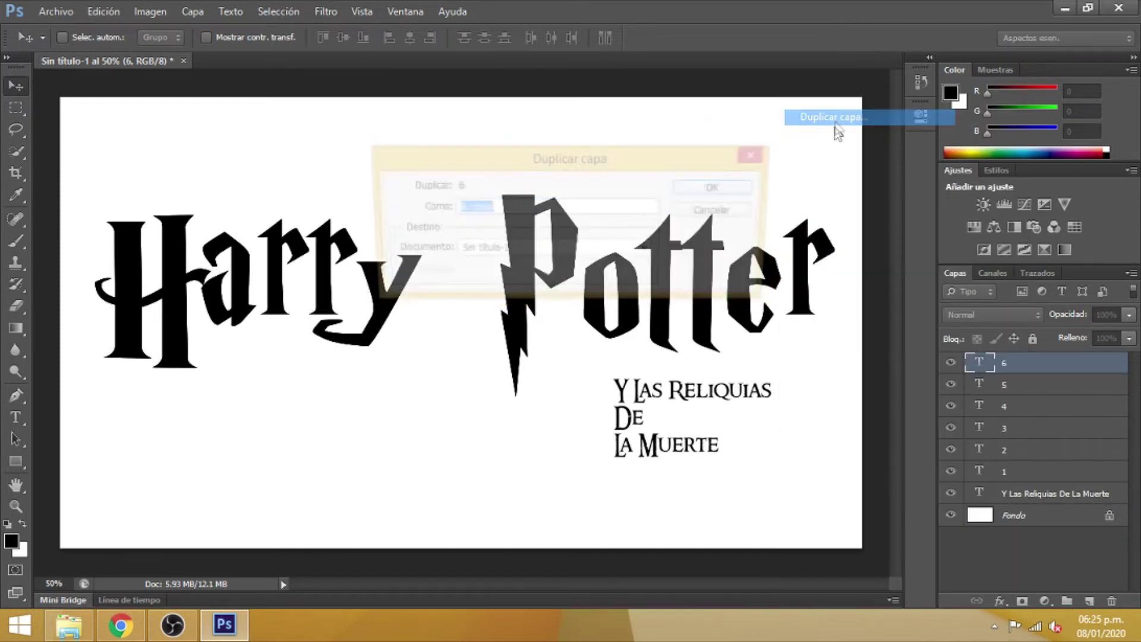
{"action": "type", "text": "7"}
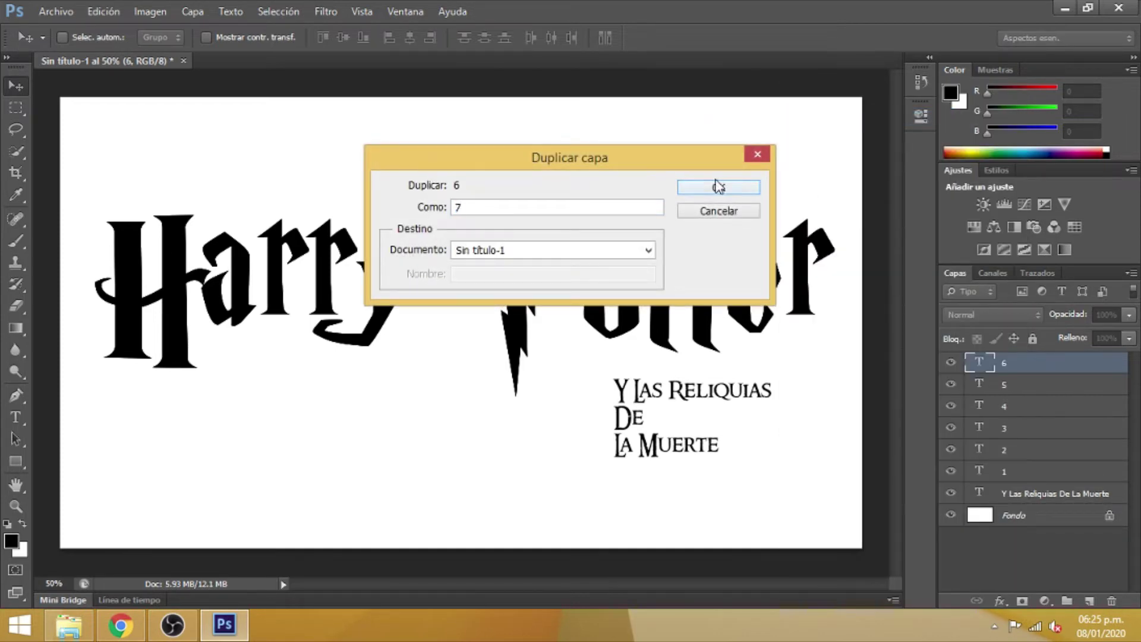
{"action": "left_click", "coordinate": [718, 186]}
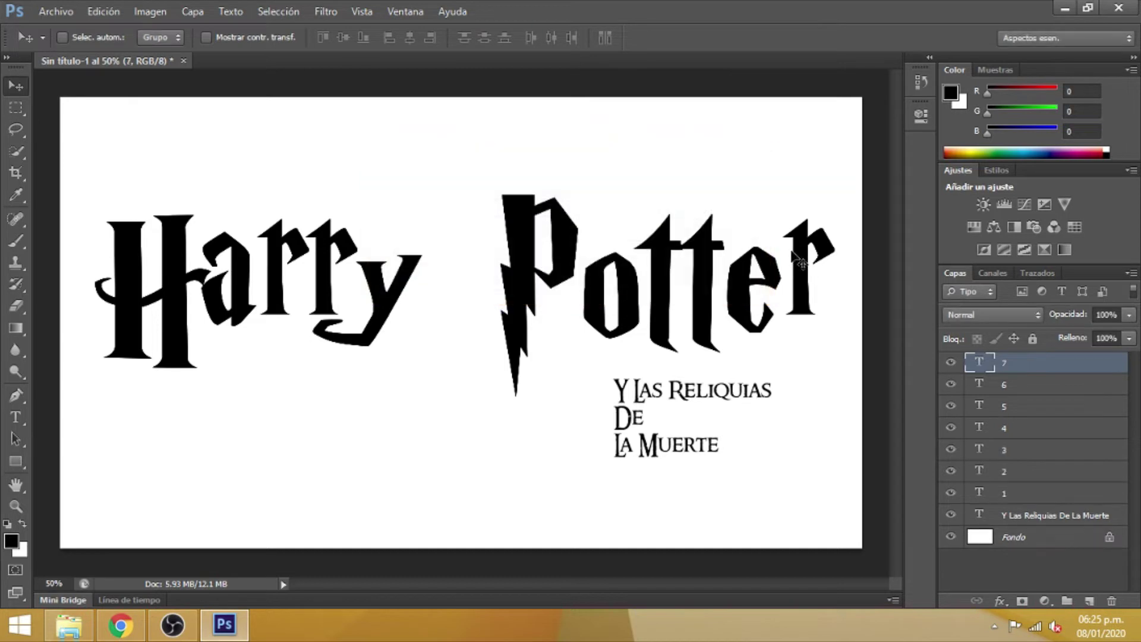
{"action": "left_click", "coordinate": [1034, 497]}
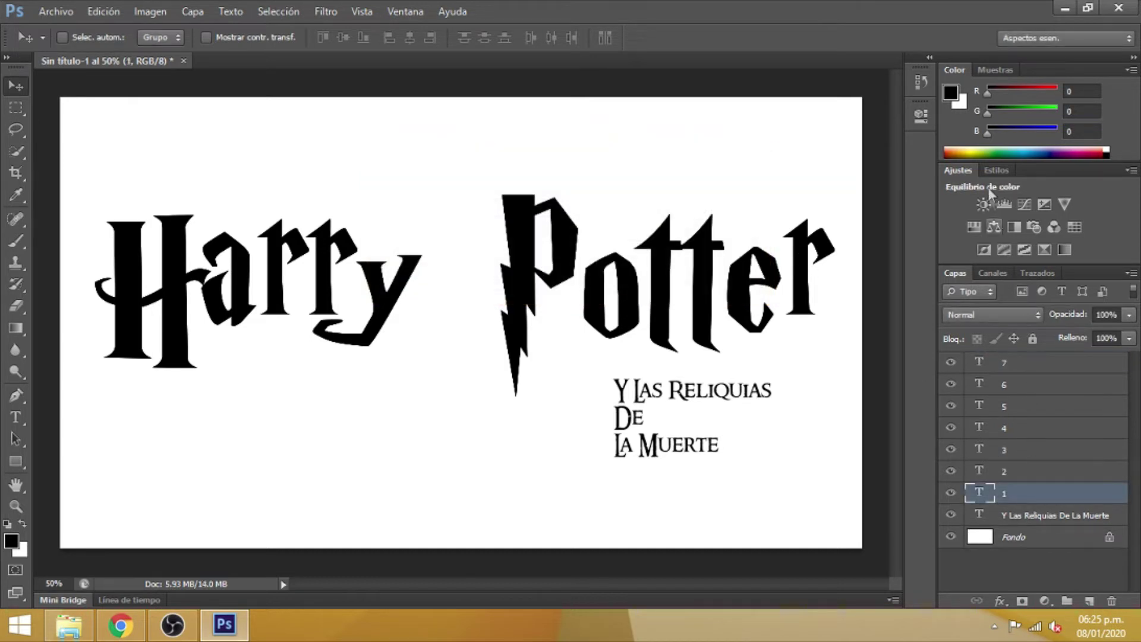
- Load style file '1' from Videos > HARRY POTTER > ESTILOS into the Styles panel
{"action": "left_click", "coordinate": [997, 171]}
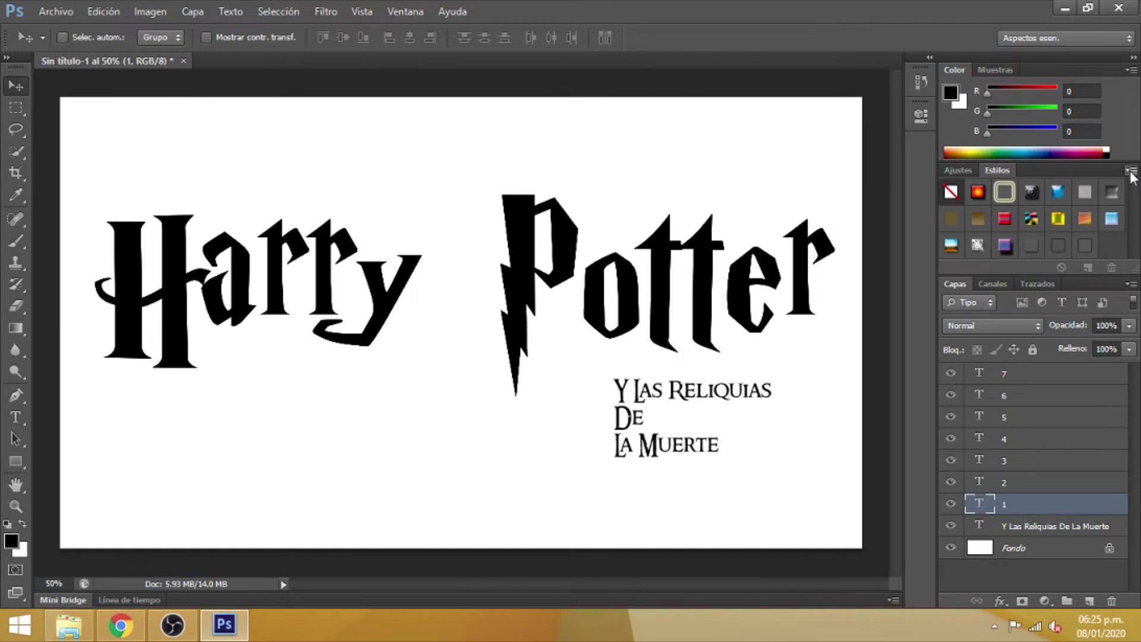
{"action": "left_click", "coordinate": [1131, 173]}
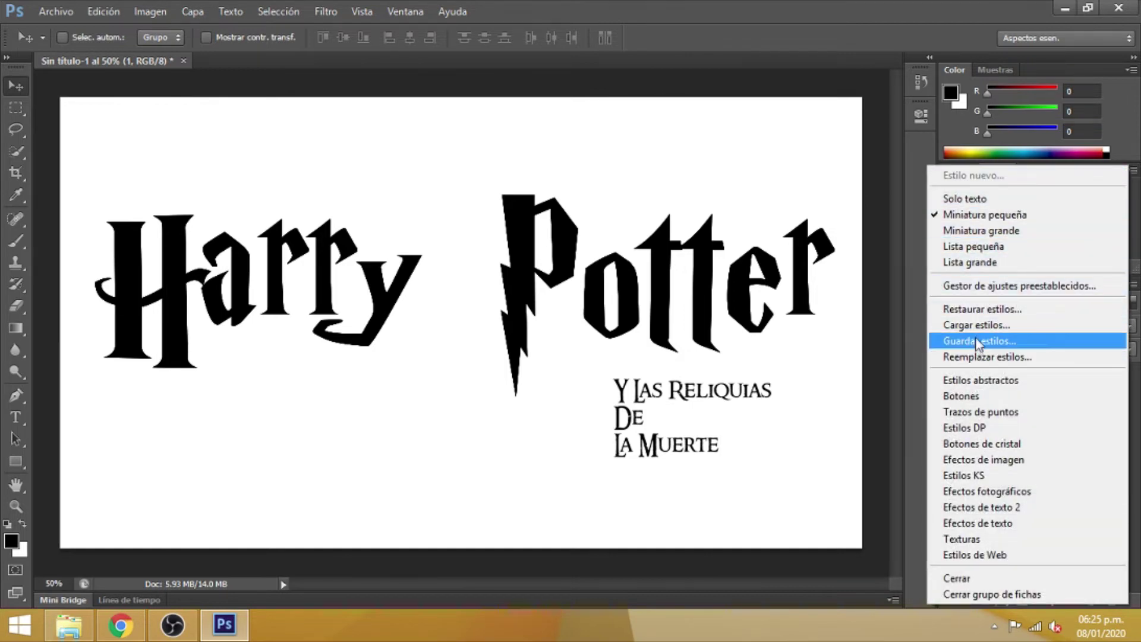
{"action": "left_click", "coordinate": [976, 325]}
{"action": "left_click", "coordinate": [393, 309]}
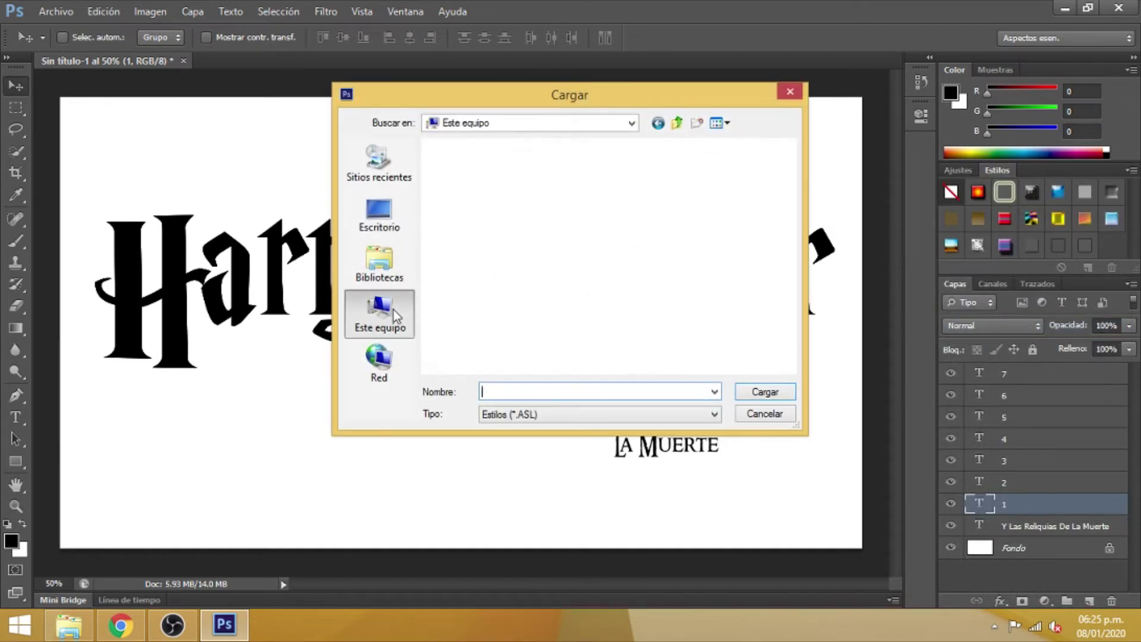
{"action": "left_click_drag", "start_coordinate": [791, 205], "coordinate": [790, 259]}
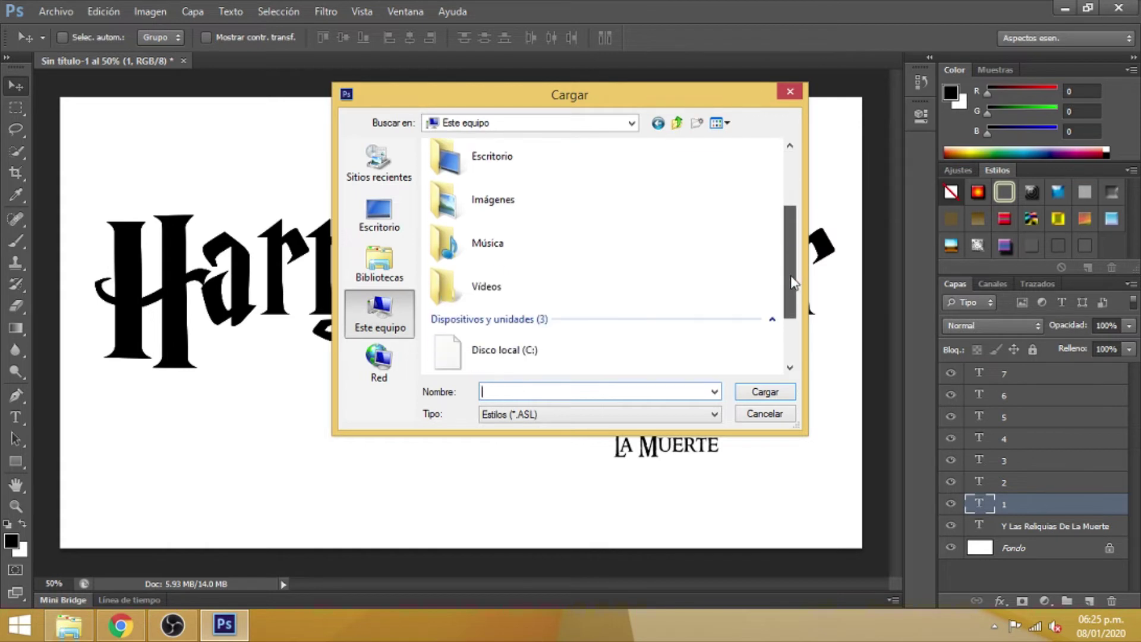
{"action": "double_click", "coordinate": [567, 291]}
{"action": "double_click", "coordinate": [468, 190]}
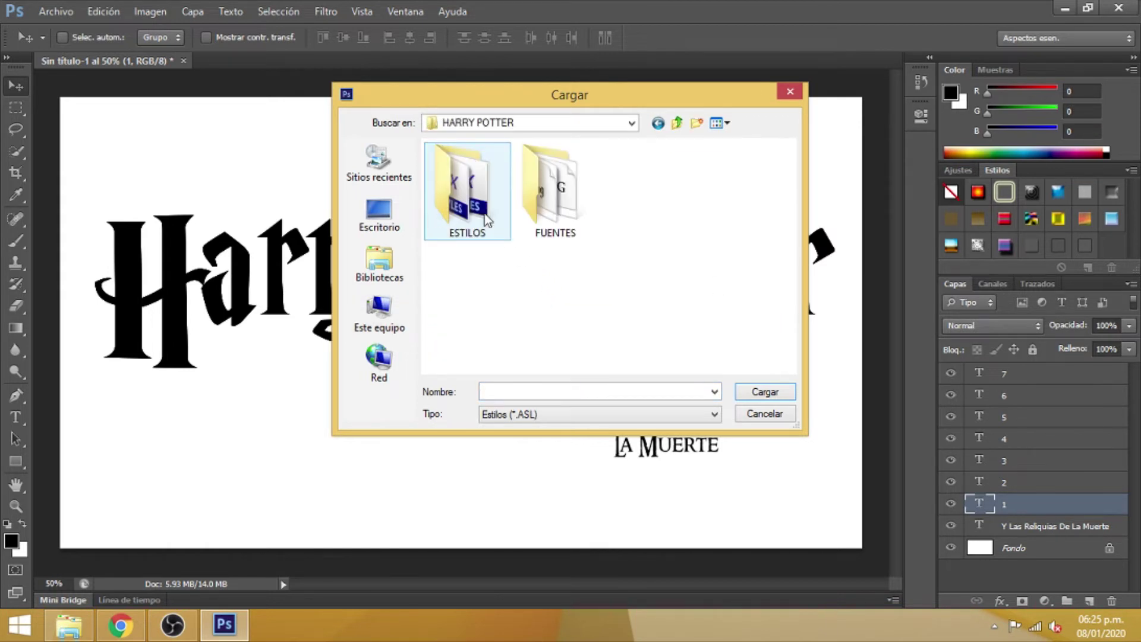
{"action": "double_click", "coordinate": [484, 202]}
{"action": "left_click", "coordinate": [484, 202]}
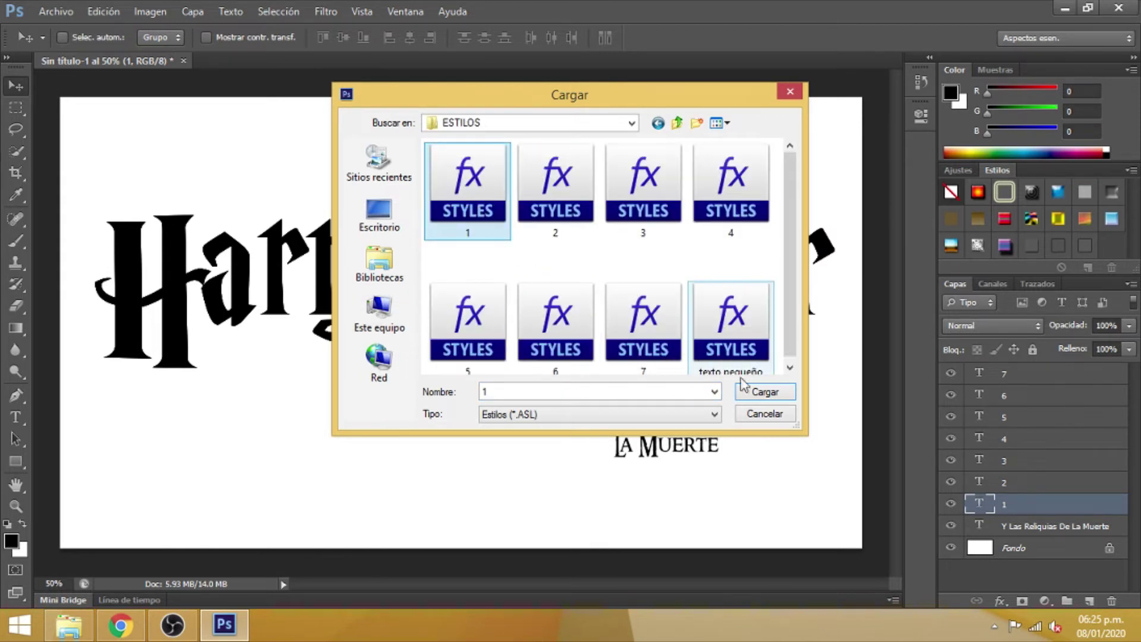
{"action": "left_click", "coordinate": [755, 395]}
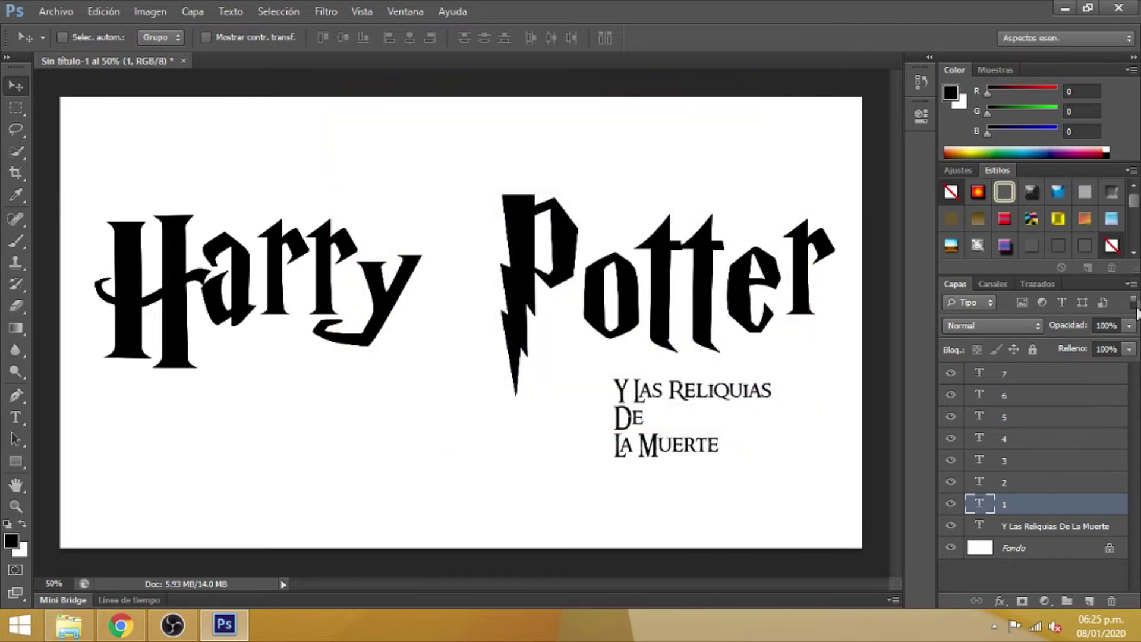
- Apply the newly loaded style 1 swatch to text layer 1
{"action": "left_click_drag", "start_coordinate": [1133, 204], "coordinate": [1134, 244]}
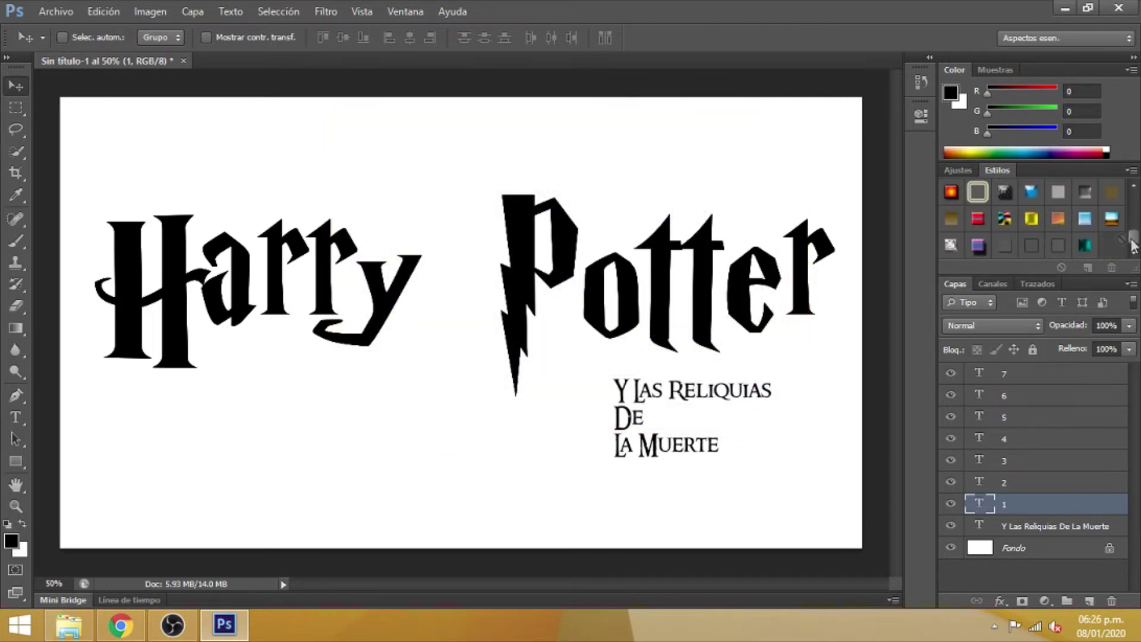
{"action": "left_click", "coordinate": [1086, 245]}
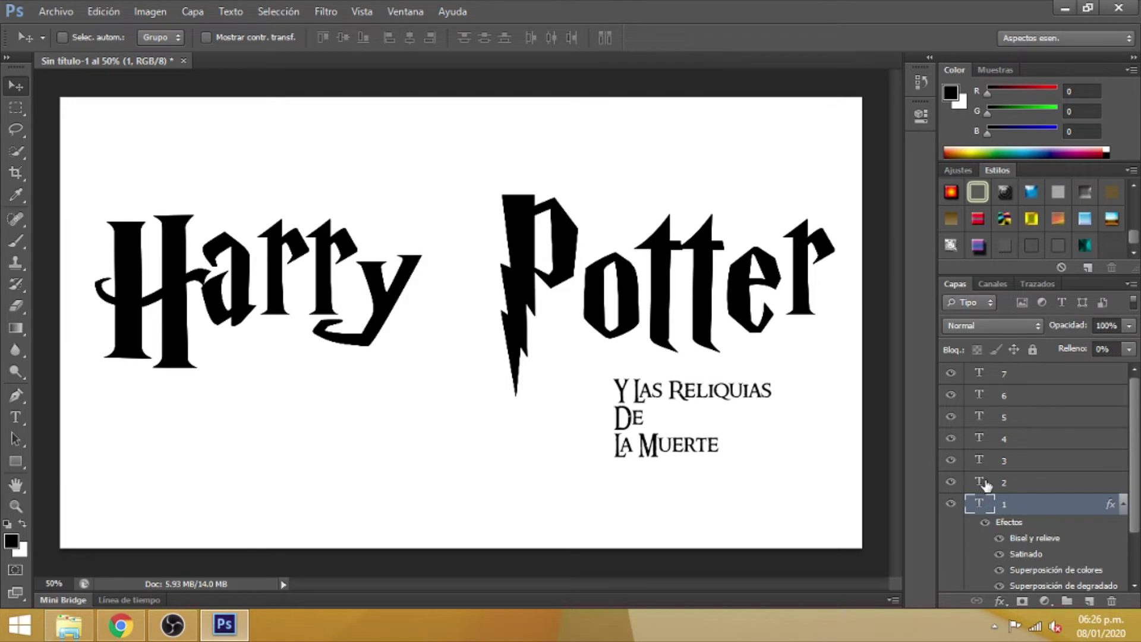
{"action": "left_click", "coordinate": [1028, 484]}
- Load style file '2' and apply it to text layer 2
{"action": "left_click", "coordinate": [1132, 170]}
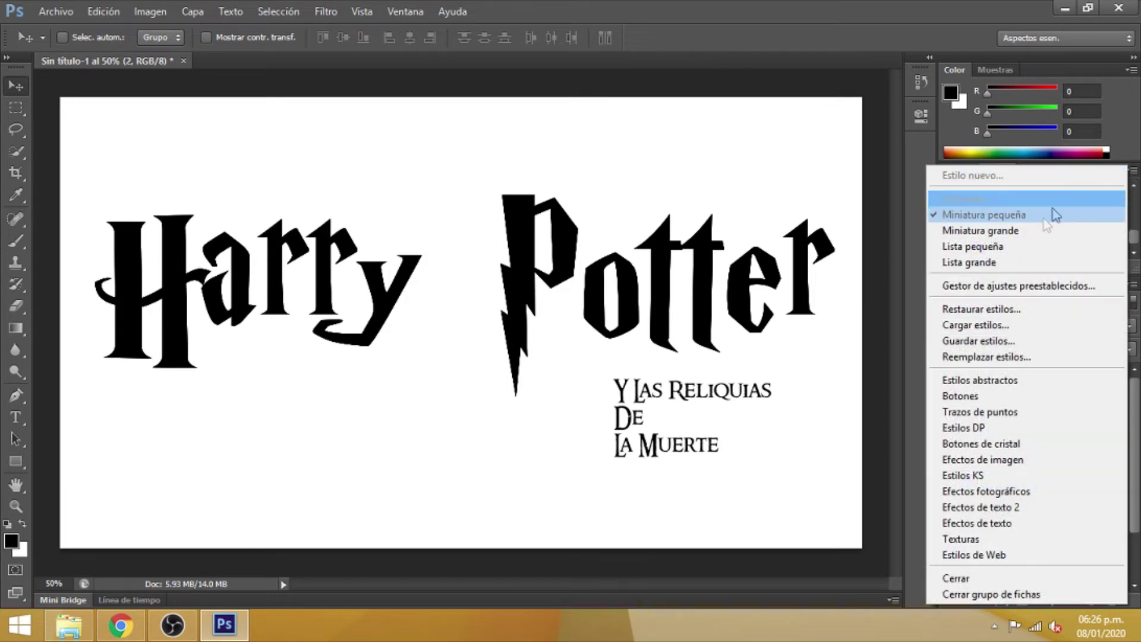
{"action": "left_click", "coordinate": [975, 325]}
{"action": "left_click", "coordinate": [575, 191]}
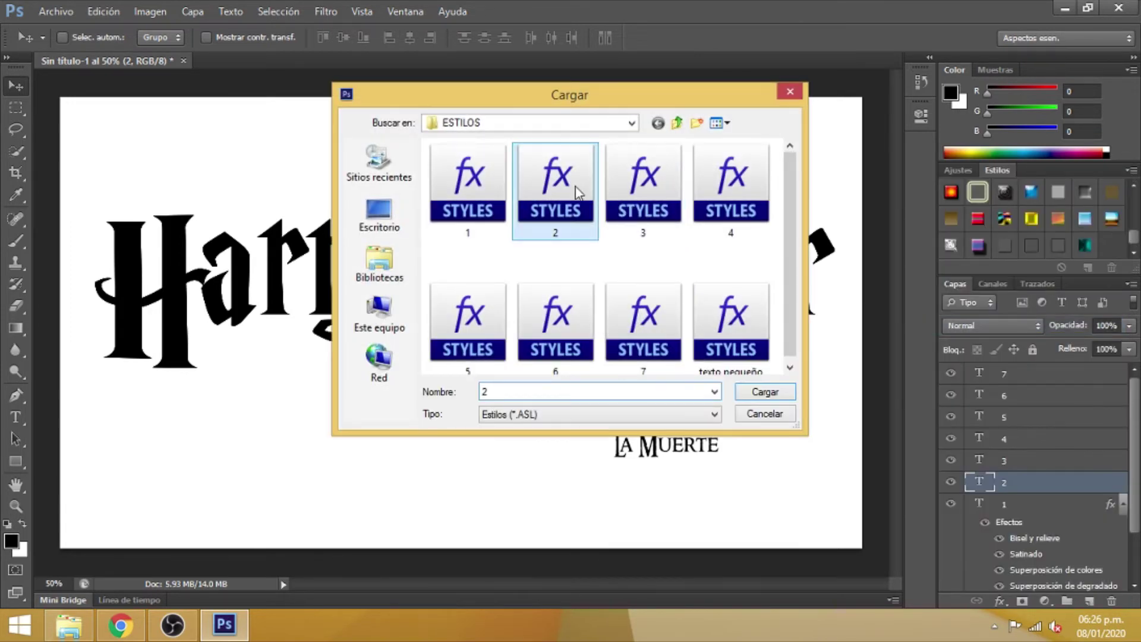
{"action": "left_click", "coordinate": [765, 392]}
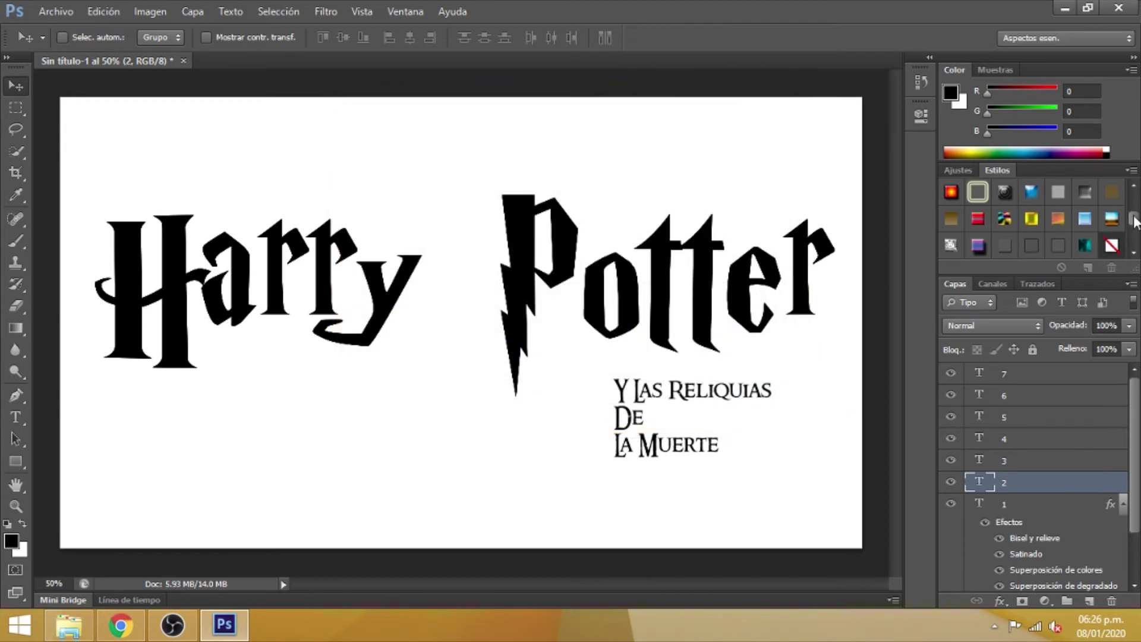
{"action": "left_click_drag", "start_coordinate": [1133, 221], "coordinate": [1134, 248]}
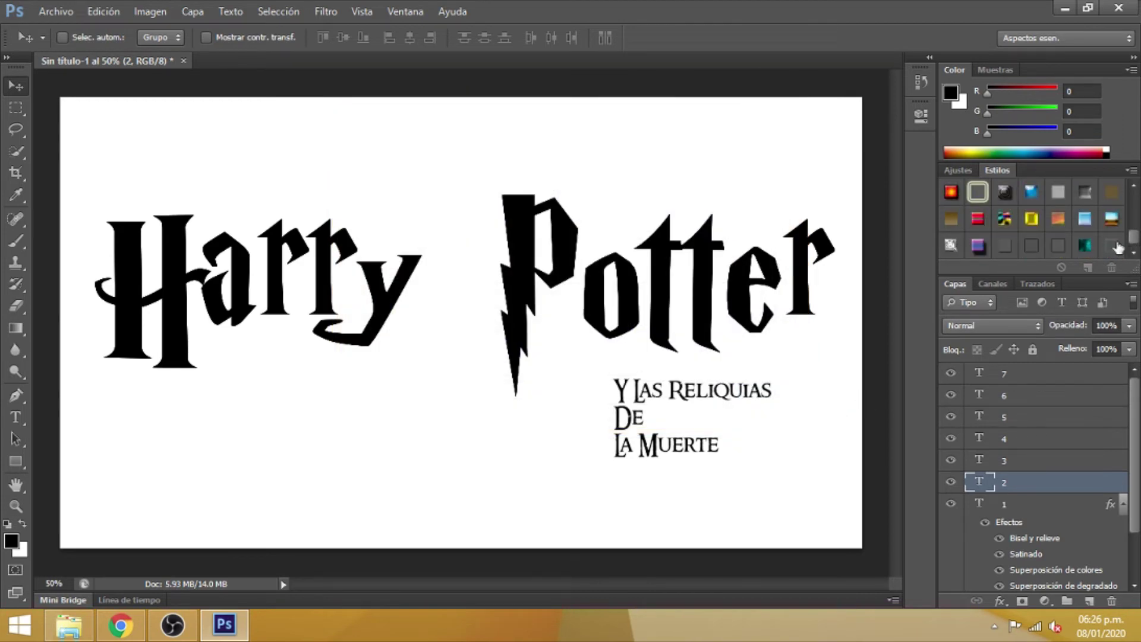
{"action": "left_click", "coordinate": [1113, 242]}
{"action": "left_click", "coordinate": [1035, 461]}
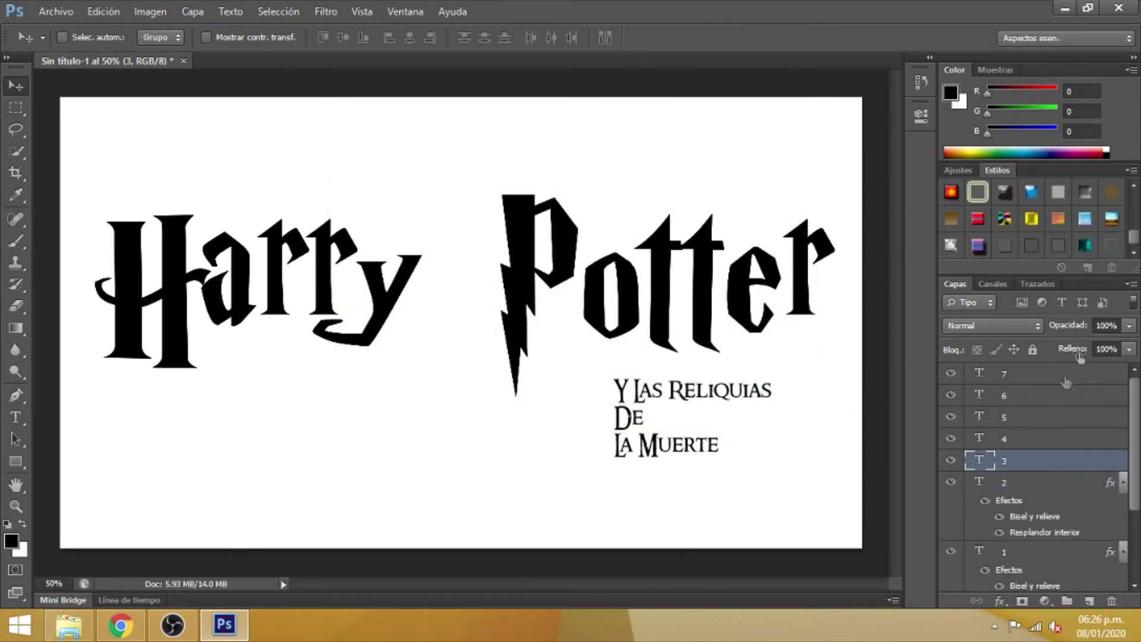
- Load style file '3' and apply it to text layer 3
{"action": "left_click", "coordinate": [1132, 170]}
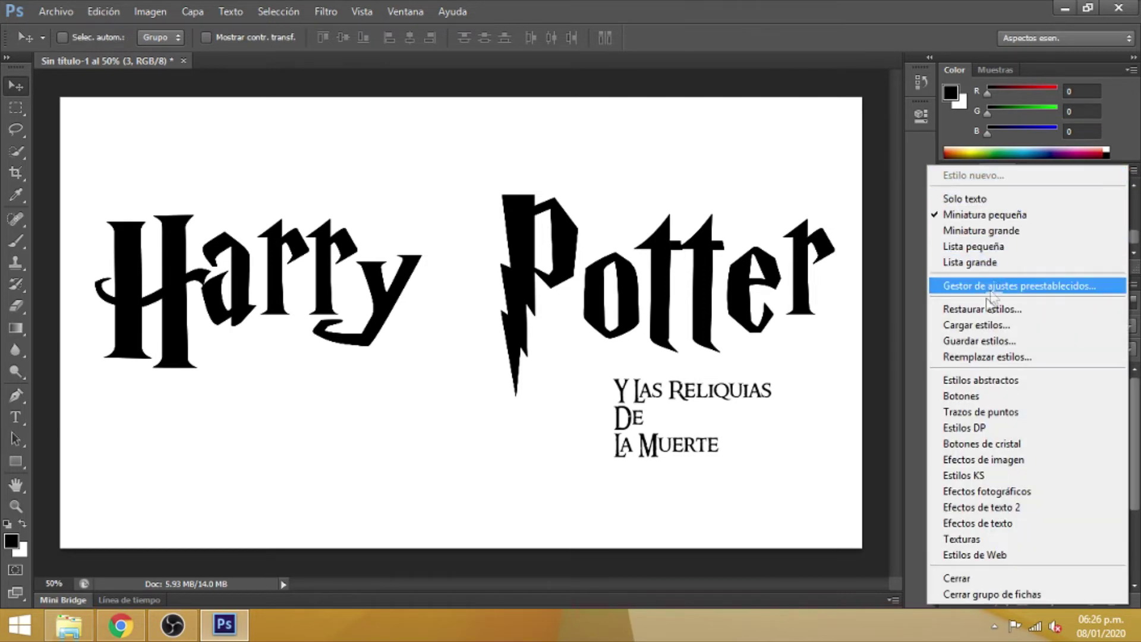
{"action": "left_click", "coordinate": [986, 325]}
{"action": "left_click", "coordinate": [630, 238]}
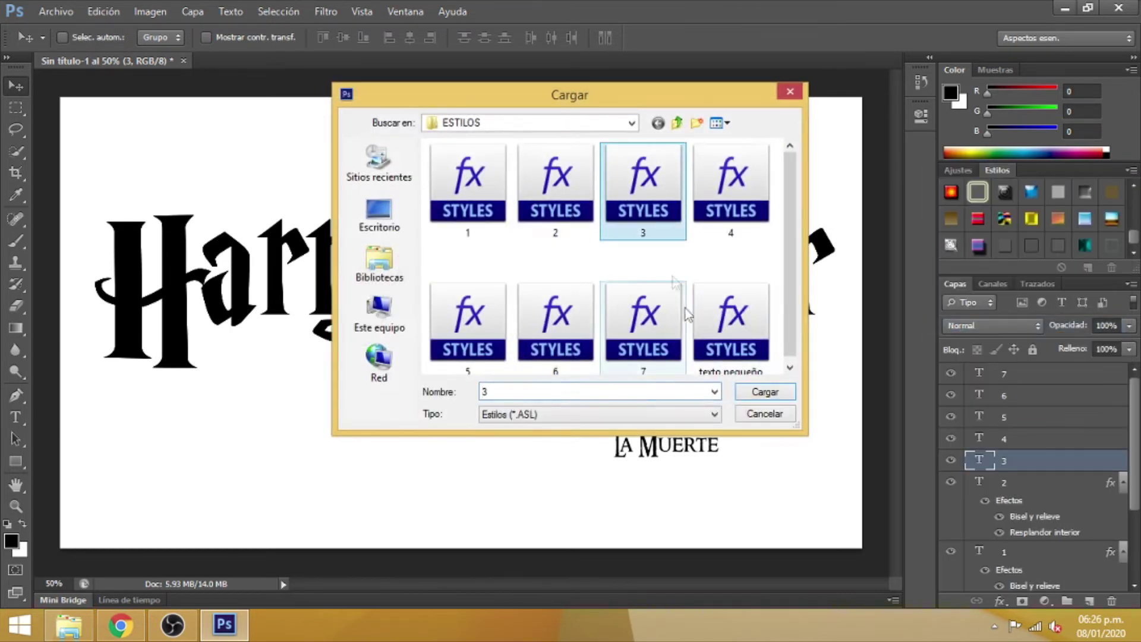
{"action": "left_click", "coordinate": [764, 391]}
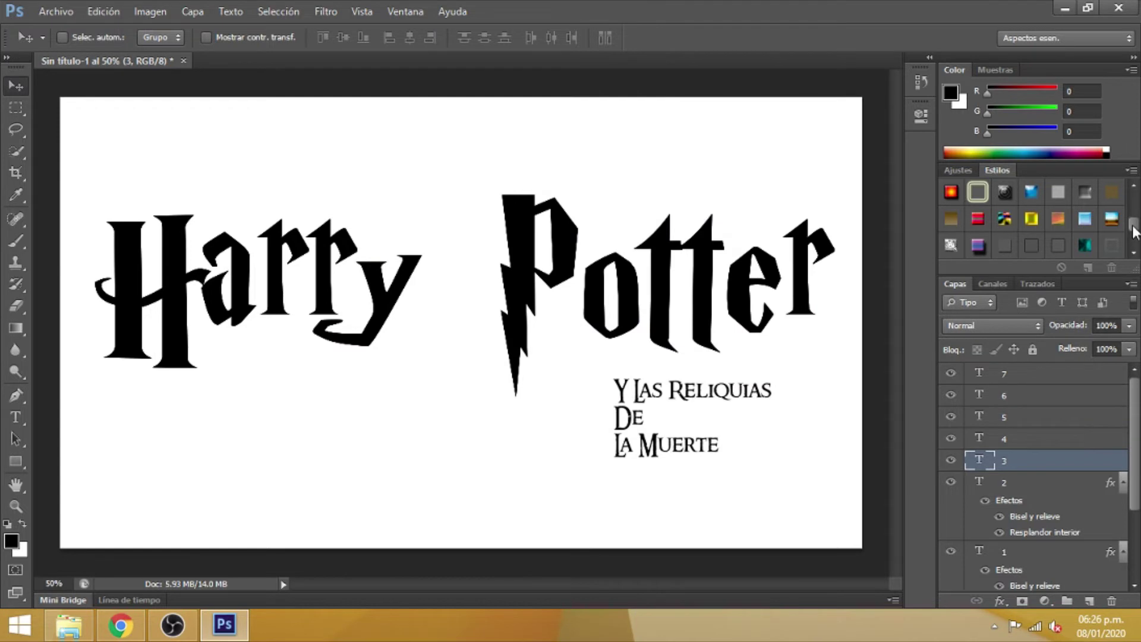
{"action": "left_click_drag", "start_coordinate": [1134, 231], "coordinate": [1114, 250]}
{"action": "left_click", "coordinate": [981, 245]}
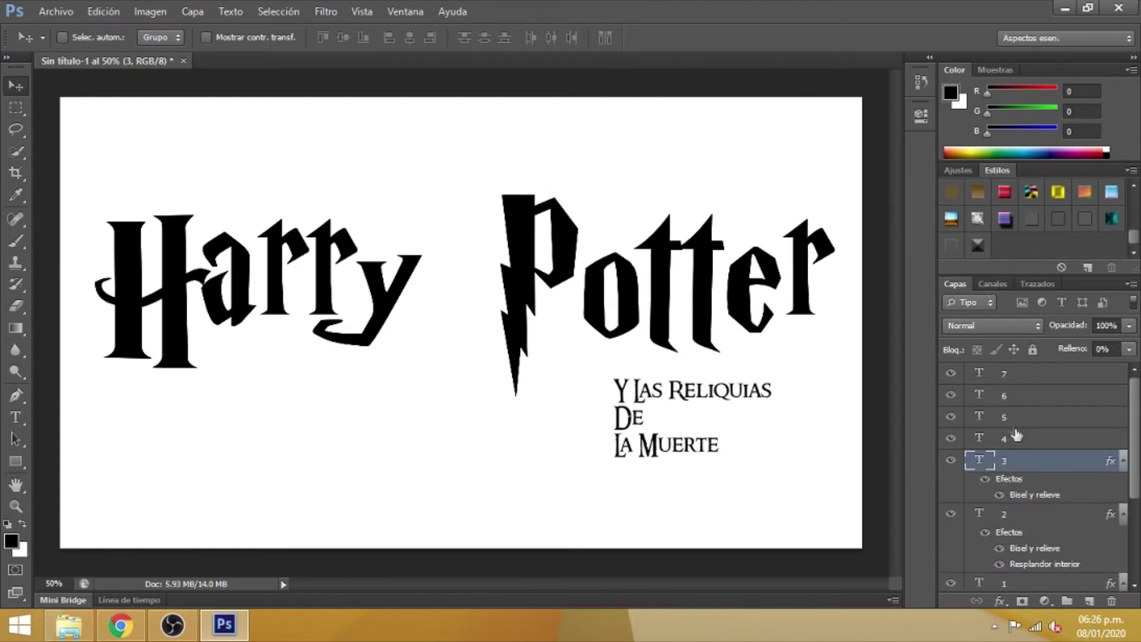
{"action": "left_click", "coordinate": [1023, 440]}
{"action": "left_click", "coordinate": [1132, 170]}
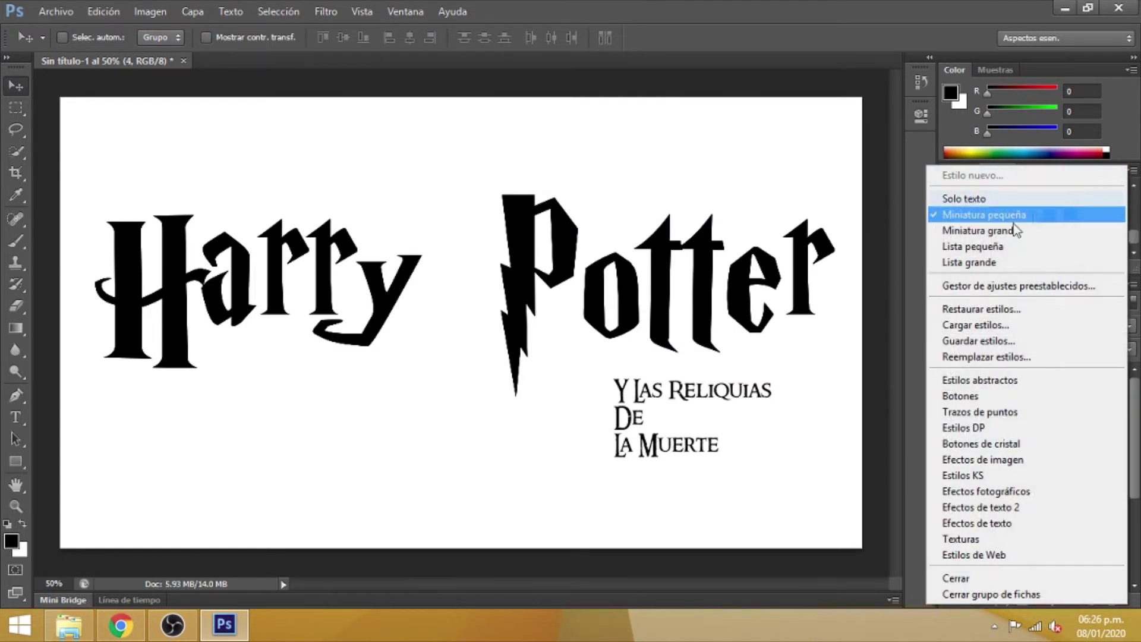
- Load style file 4 into the Styles panel and apply it to layer 4
{"action": "left_click", "coordinate": [968, 326]}
{"action": "left_click", "coordinate": [713, 202]}
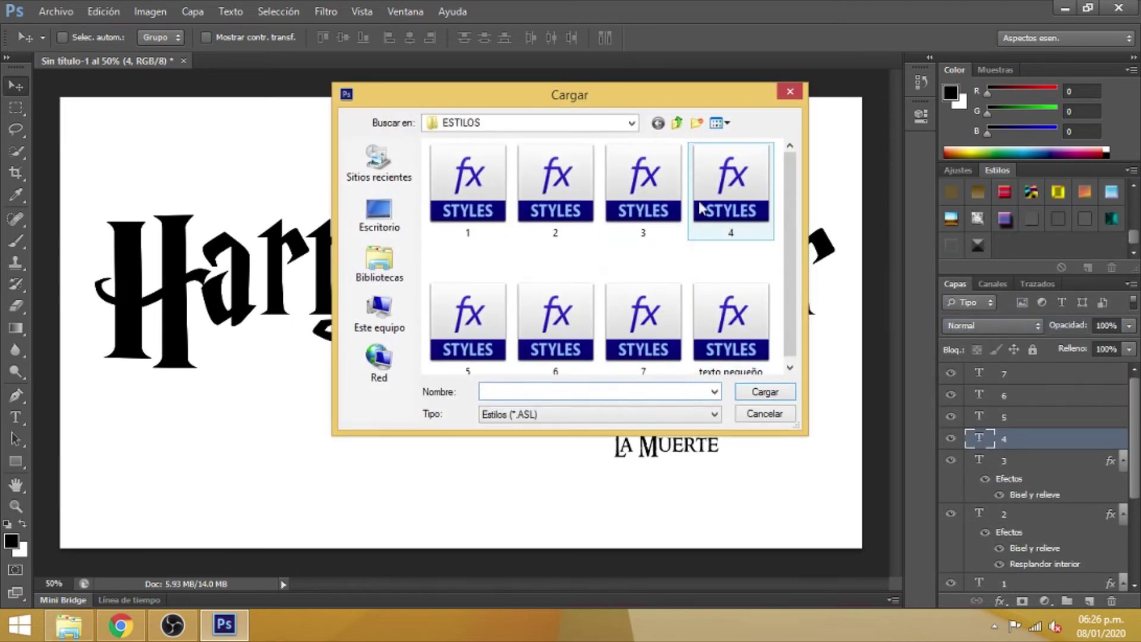
{"action": "left_click", "coordinate": [760, 390]}
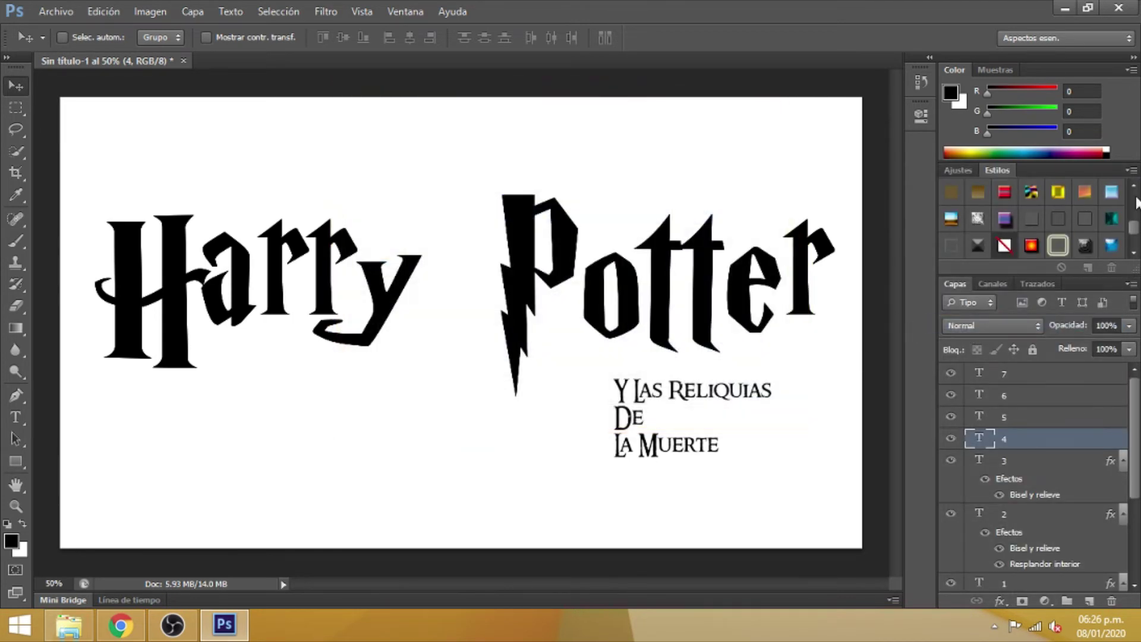
{"action": "left_click_drag", "start_coordinate": [1136, 232], "coordinate": [1137, 252]}
{"action": "left_click", "coordinate": [1060, 246]}
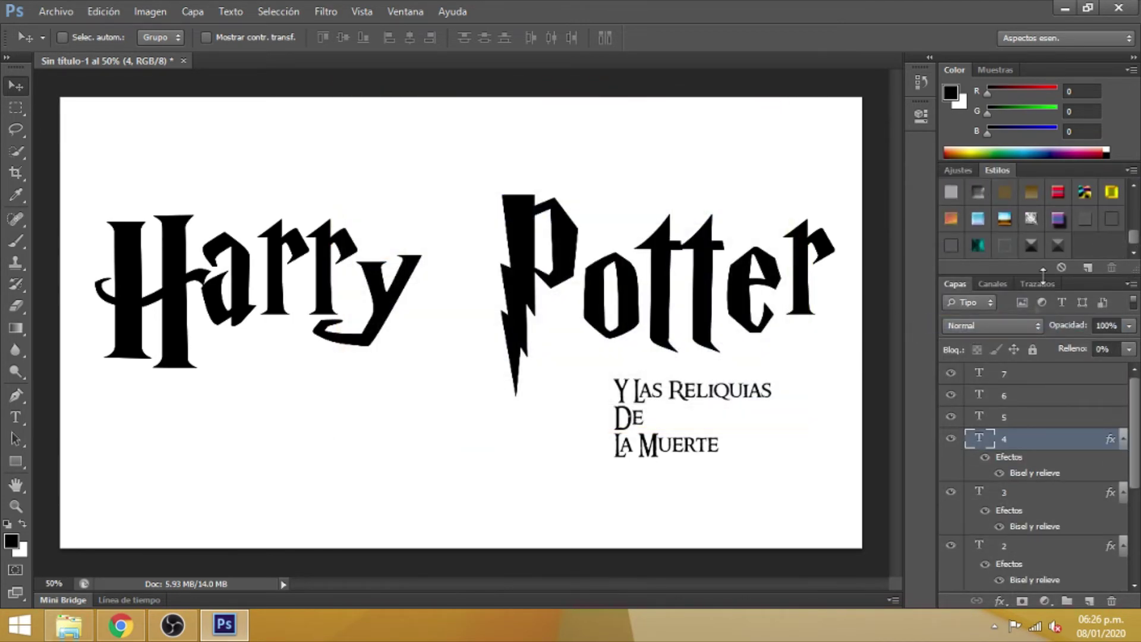
- Load style file 5 and apply it to layer 5
{"action": "left_click", "coordinate": [1017, 414]}
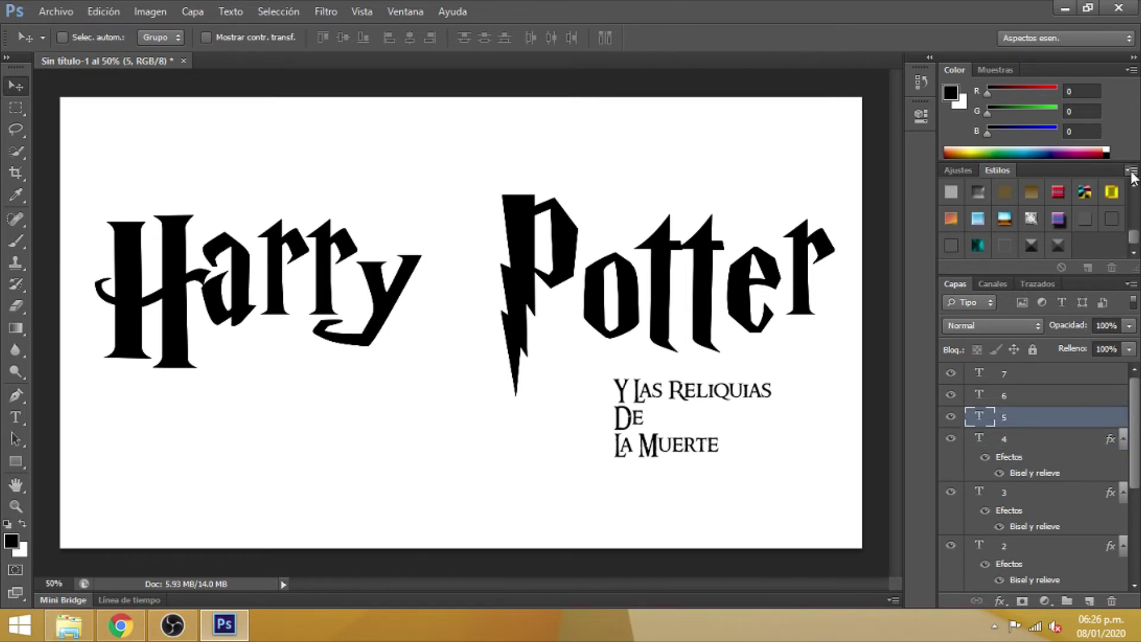
{"action": "left_click", "coordinate": [1132, 172]}
{"action": "left_click", "coordinate": [998, 323]}
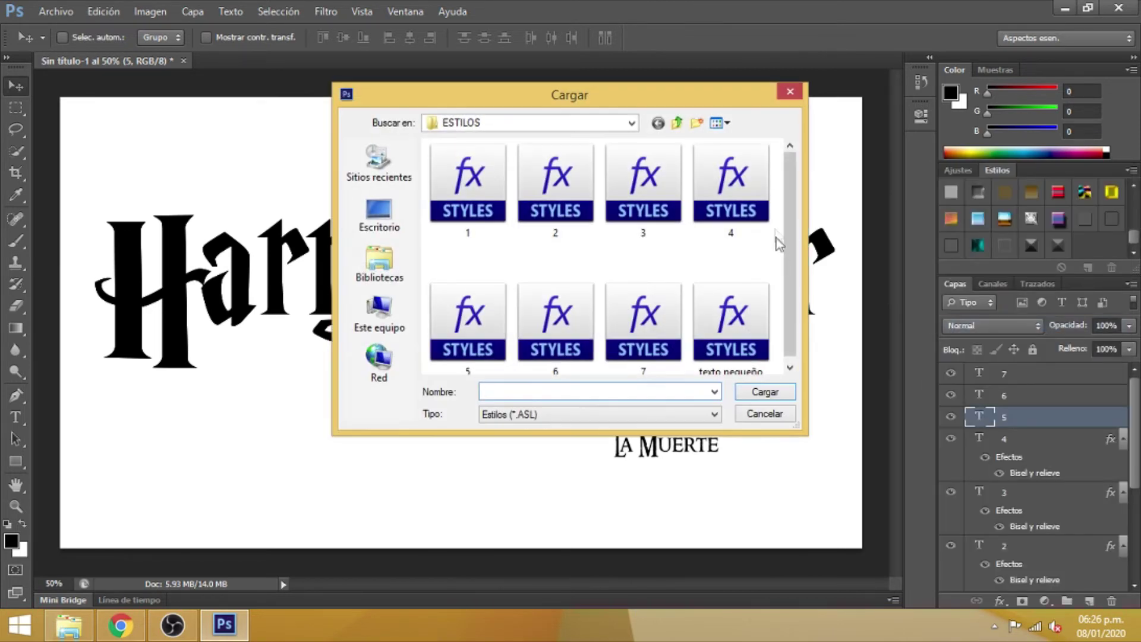
{"action": "left_click", "coordinate": [474, 324]}
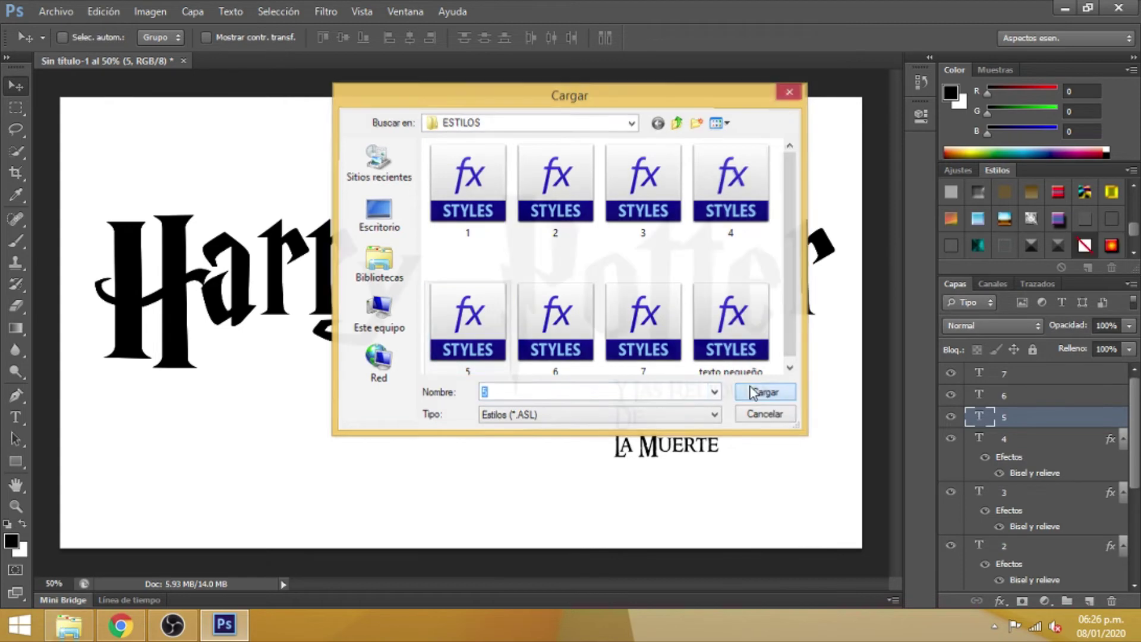
{"action": "left_click", "coordinate": [754, 393]}
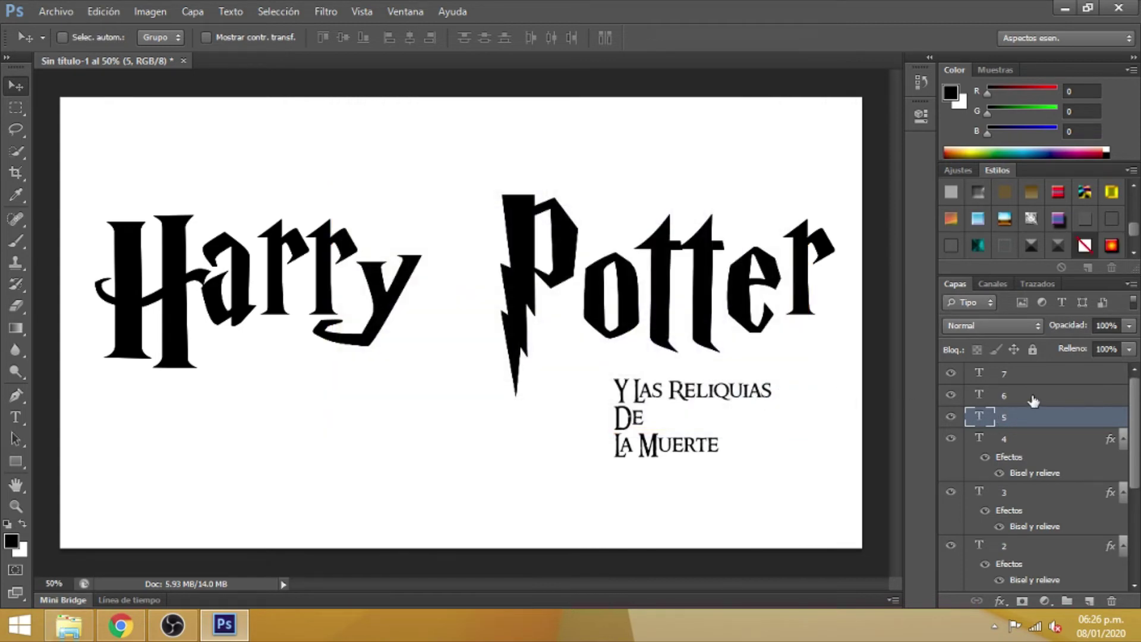
{"action": "left_click_drag", "start_coordinate": [1132, 234], "coordinate": [1117, 254]}
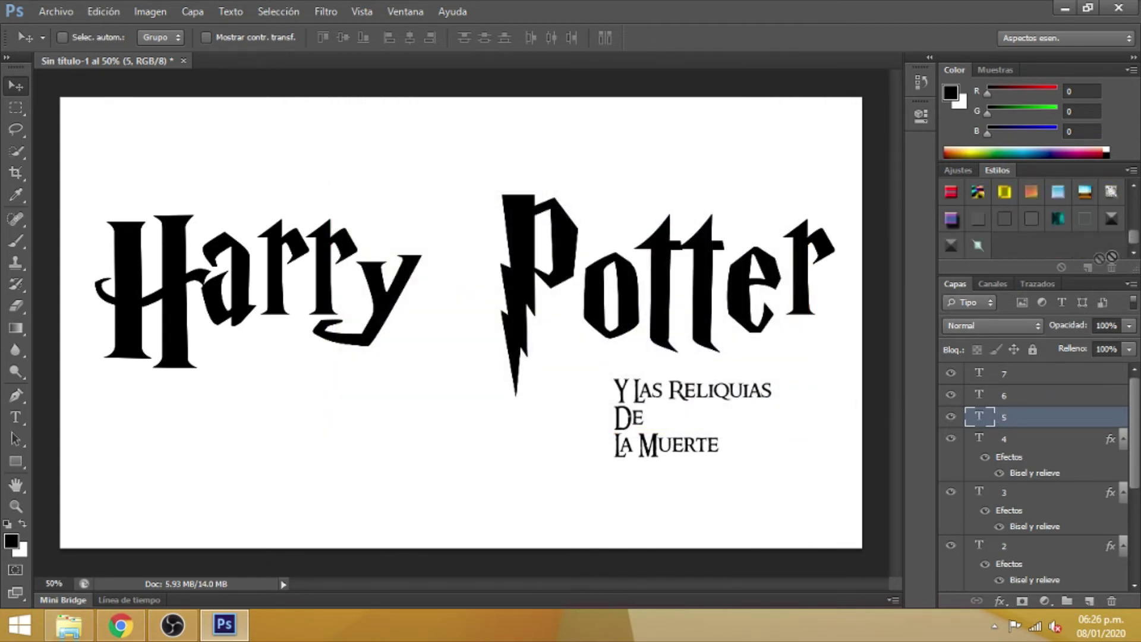
{"action": "left_click", "coordinate": [981, 251]}
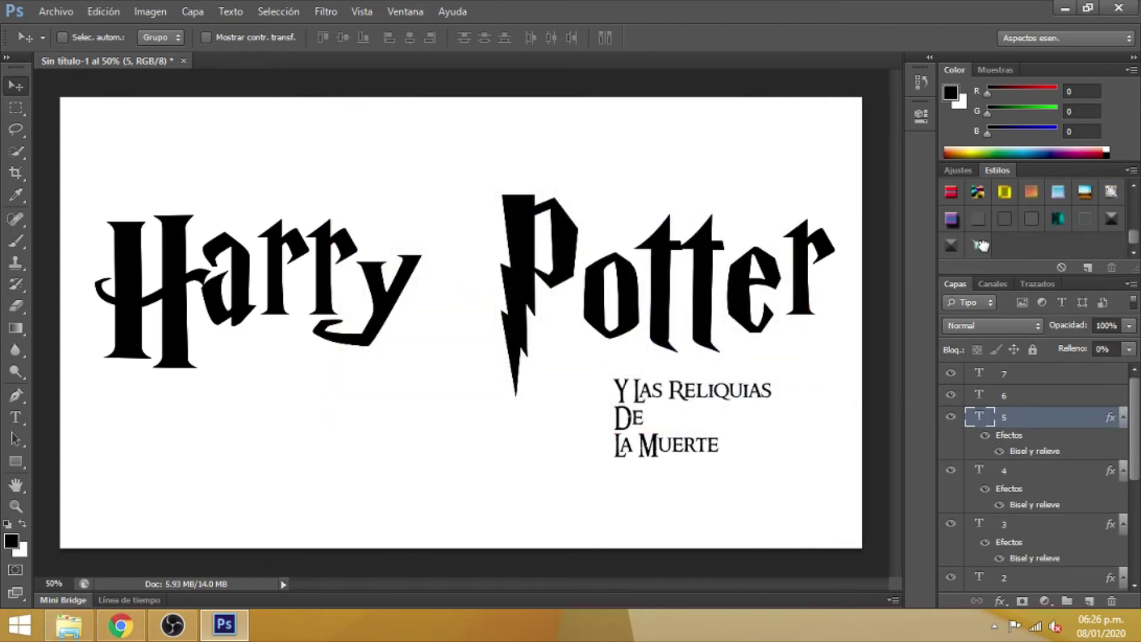
- Load style file 6 and apply it to layer 6
{"action": "left_click", "coordinate": [1053, 396]}
{"action": "left_click", "coordinate": [1132, 177]}
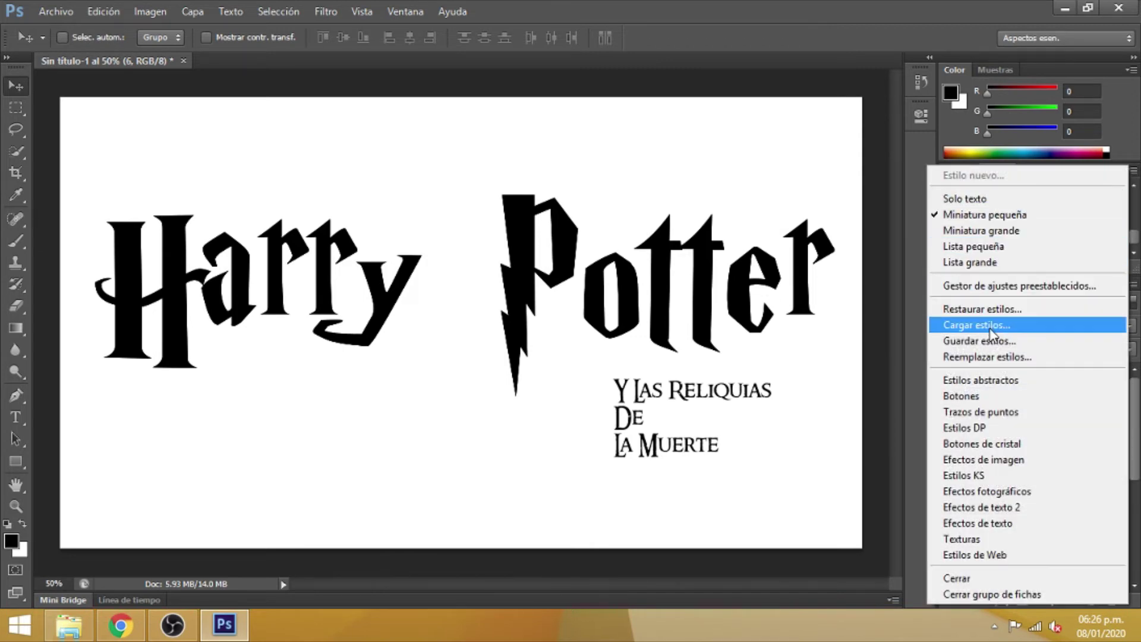
{"action": "left_click", "coordinate": [927, 324]}
{"action": "left_click", "coordinate": [555, 321]}
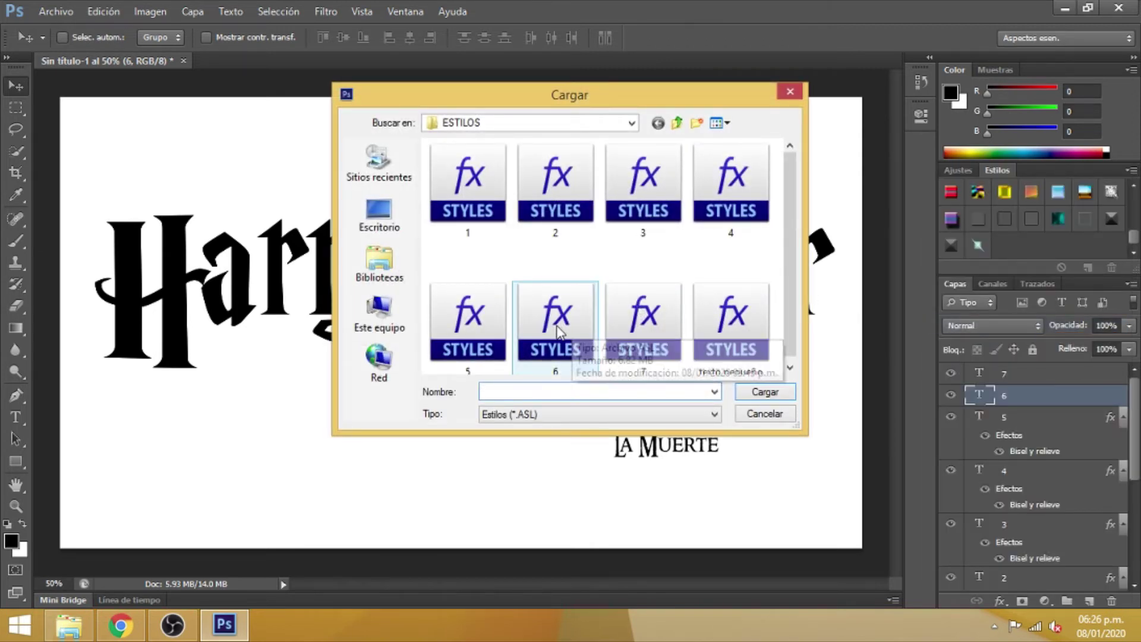
{"action": "left_click", "coordinate": [753, 393]}
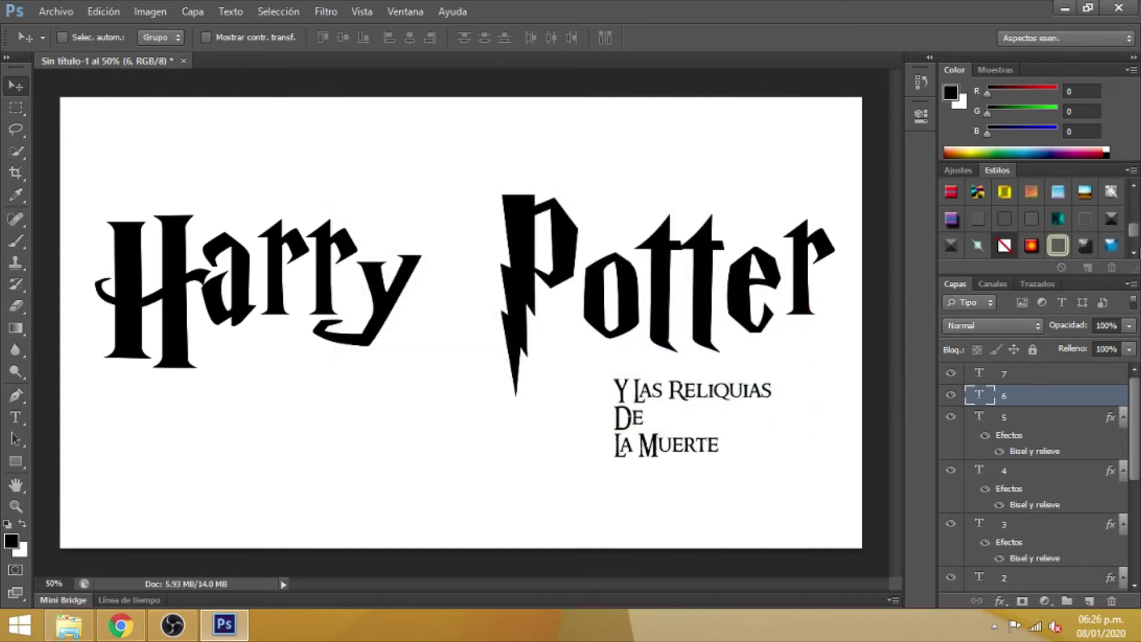
{"action": "left_click", "coordinate": [1134, 255]}
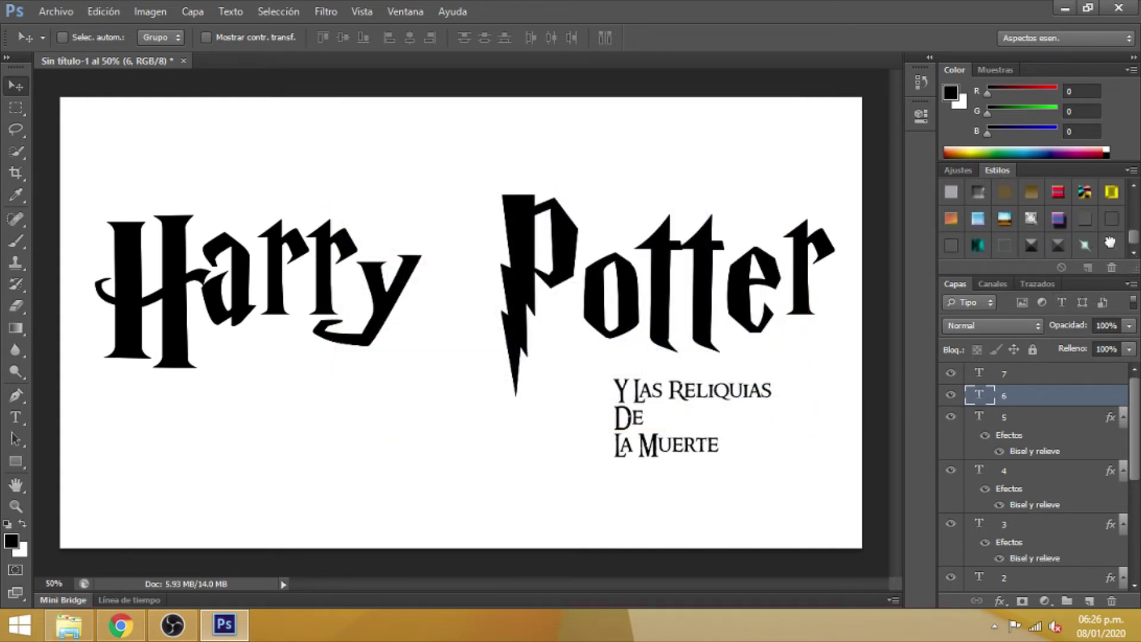
{"action": "left_click", "coordinate": [1108, 243]}
- Load style file 7 and apply its teal metallic bevel style to layer 7
{"action": "left_click", "coordinate": [1029, 379]}
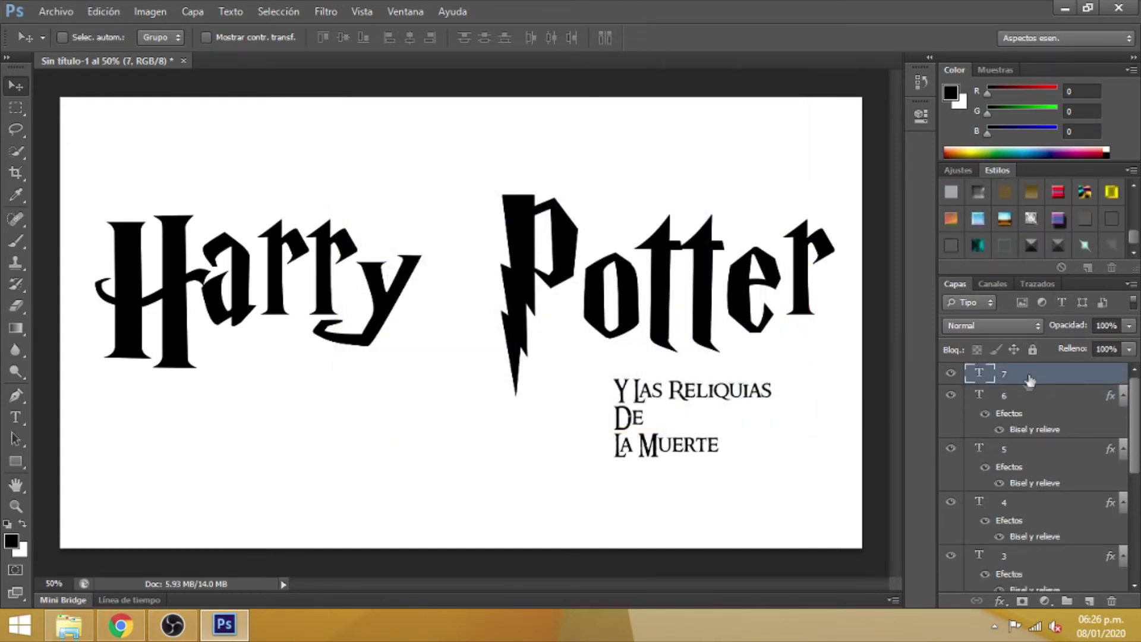
{"action": "left_click", "coordinate": [1130, 171]}
{"action": "left_click", "coordinate": [954, 323]}
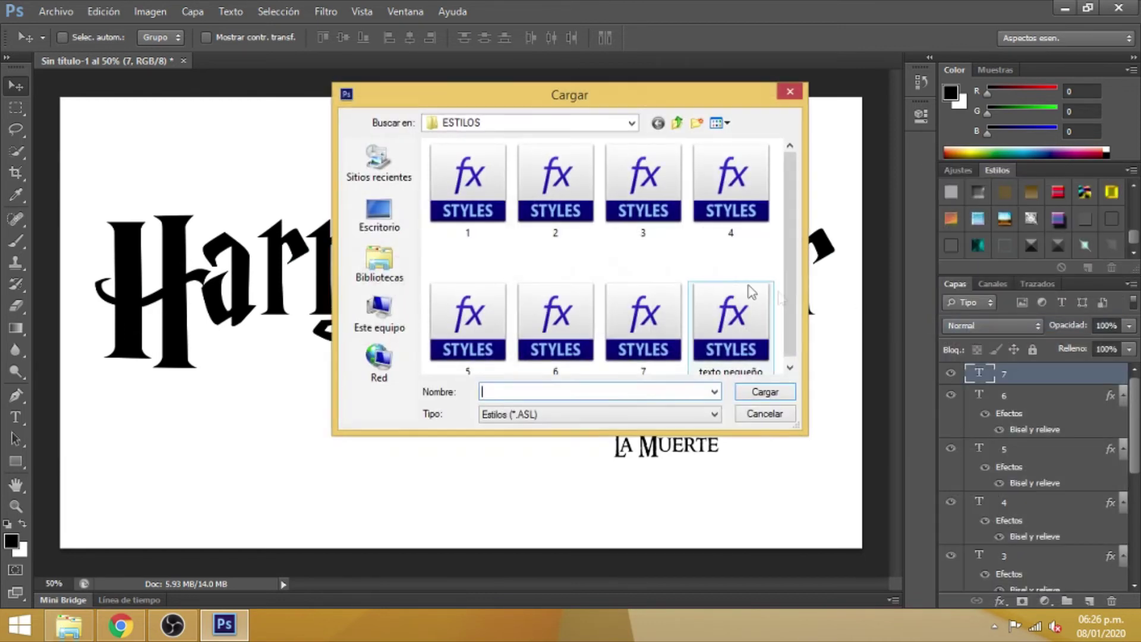
{"action": "left_click", "coordinate": [643, 320]}
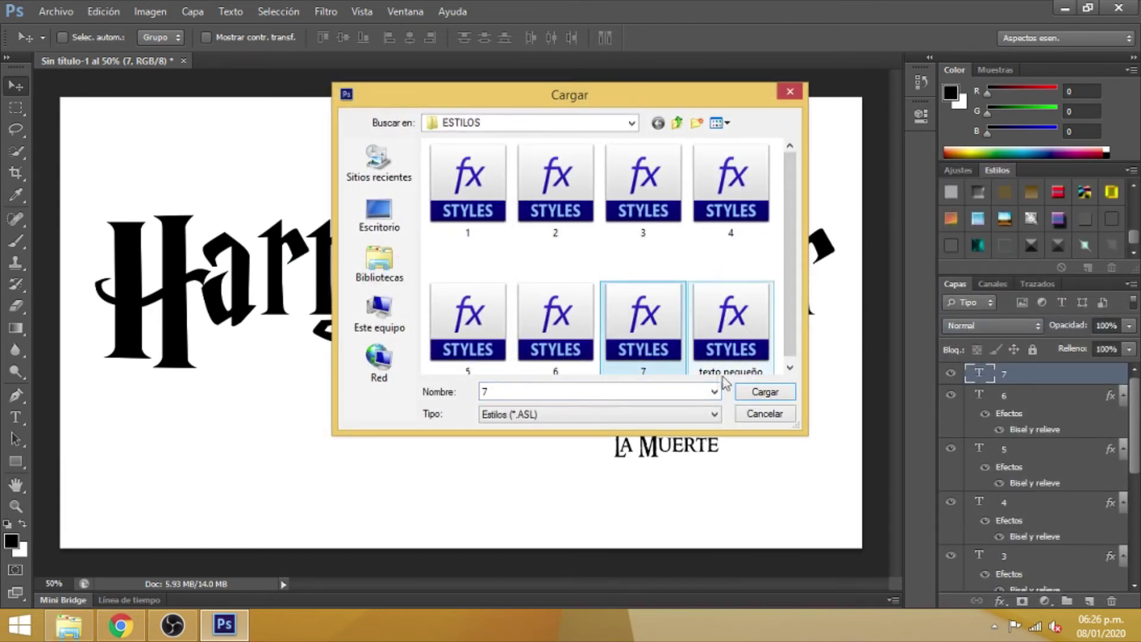
{"action": "left_click", "coordinate": [756, 393]}
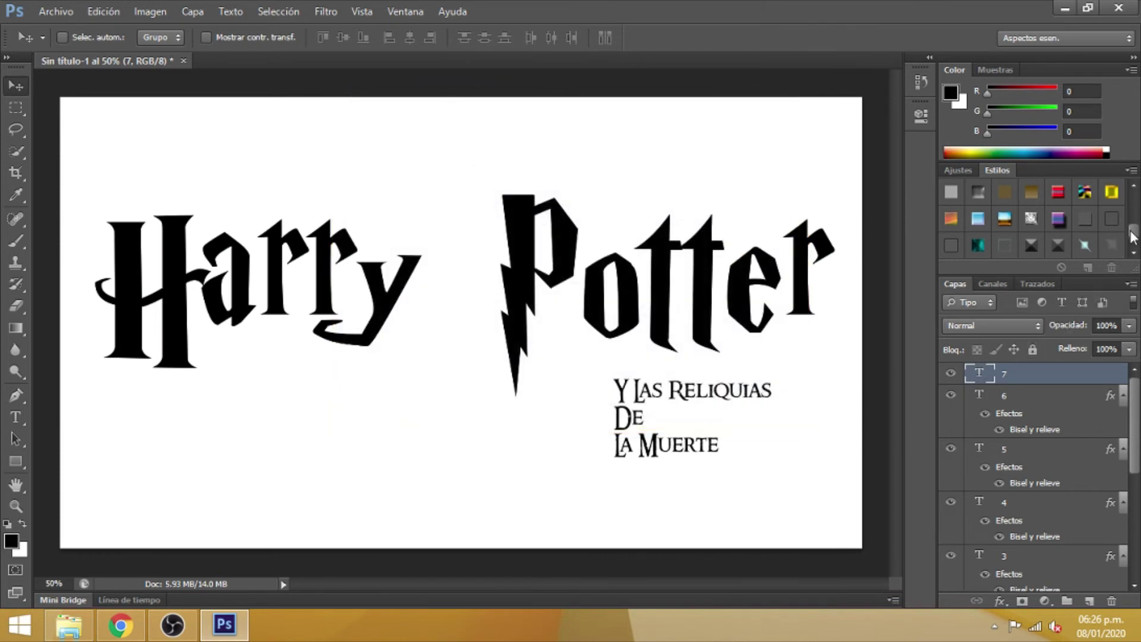
{"action": "left_click_drag", "start_coordinate": [1133, 236], "coordinate": [1133, 255]}
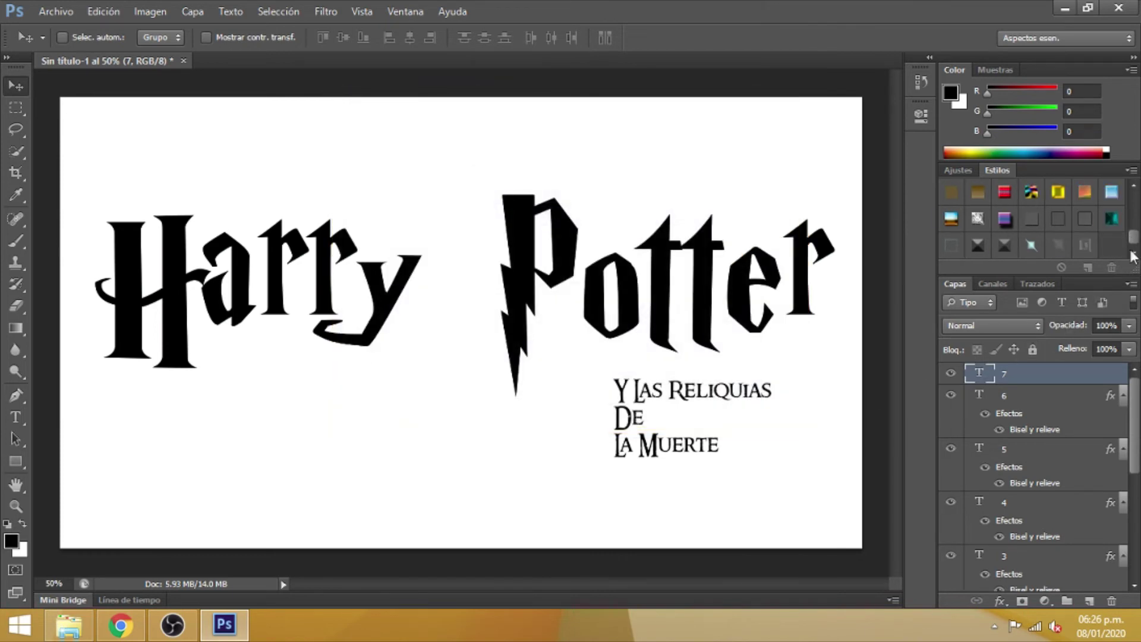
{"action": "left_click", "coordinate": [1090, 246]}
{"action": "left_click", "coordinate": [951, 375]}
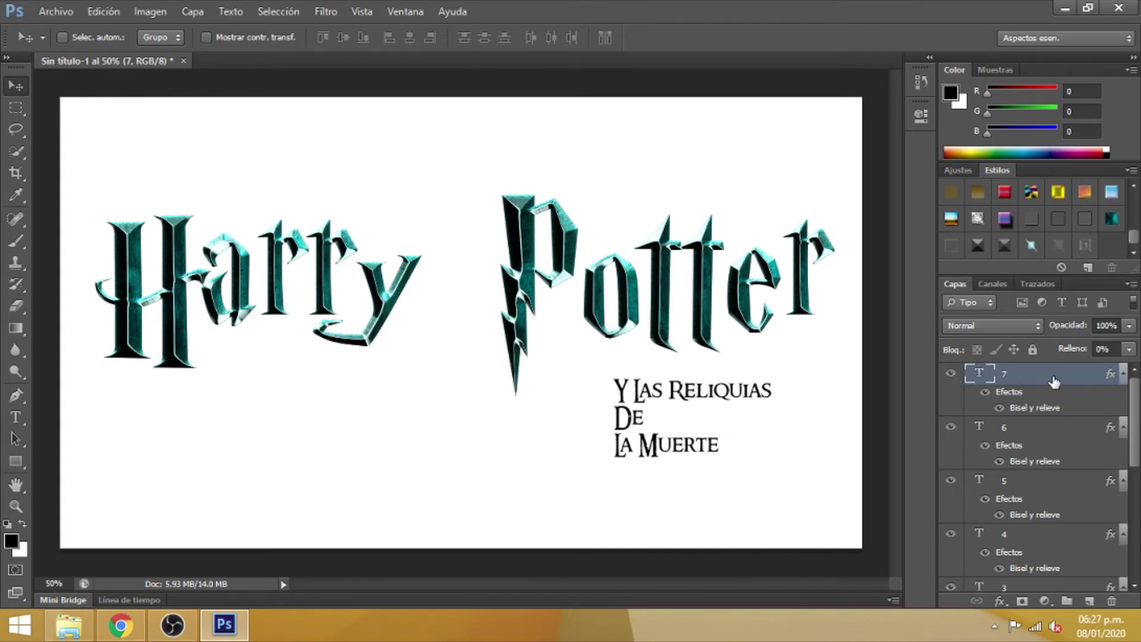
- Convert the locked Fondo background into a normal layer named 'fondo'
{"action": "left_click_drag", "start_coordinate": [1136, 417], "coordinate": [1122, 540]}
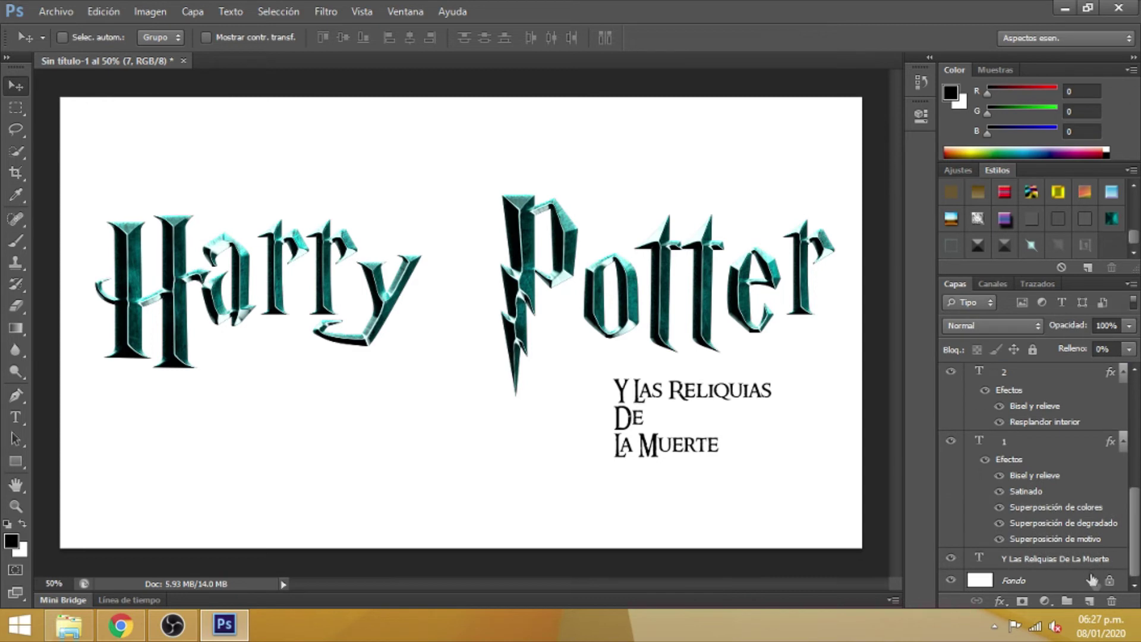
{"action": "double_click", "coordinate": [1109, 583]}
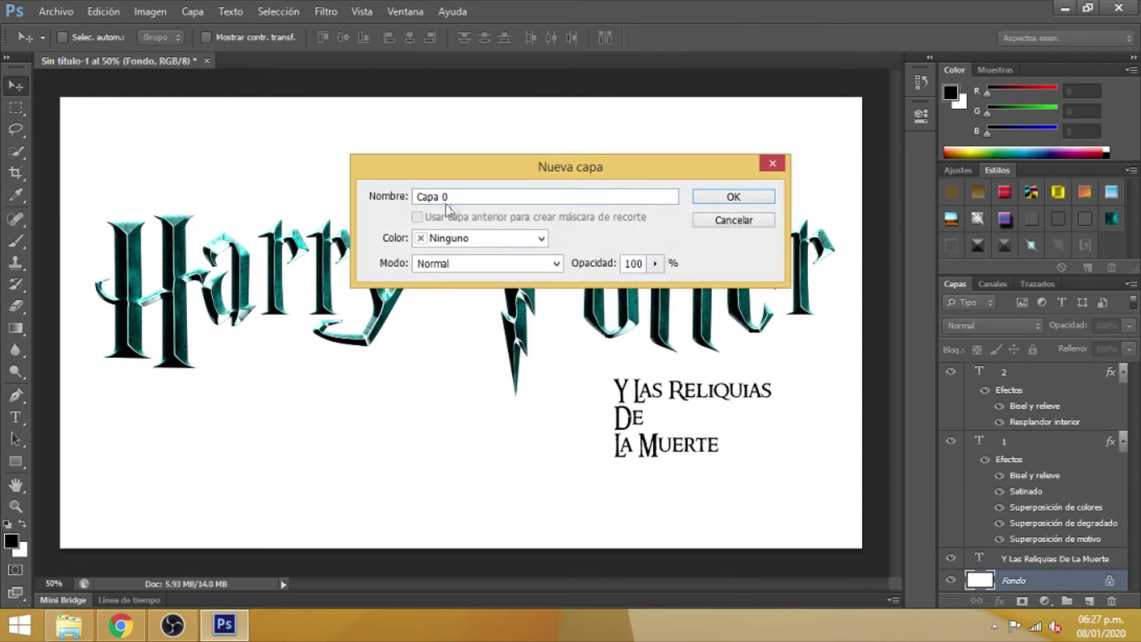
{"action": "left_click_drag", "start_coordinate": [459, 192], "coordinate": [390, 194]}
{"action": "type", "text": "fond"}
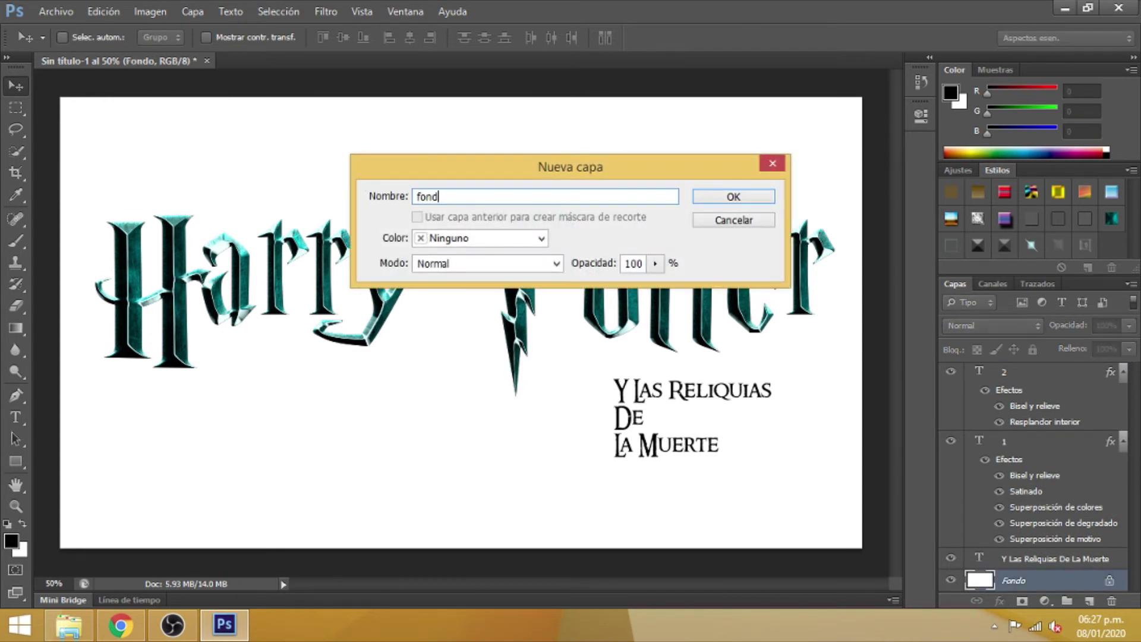
{"action": "type", "text": "o"}
{"action": "key", "text": "Return"}
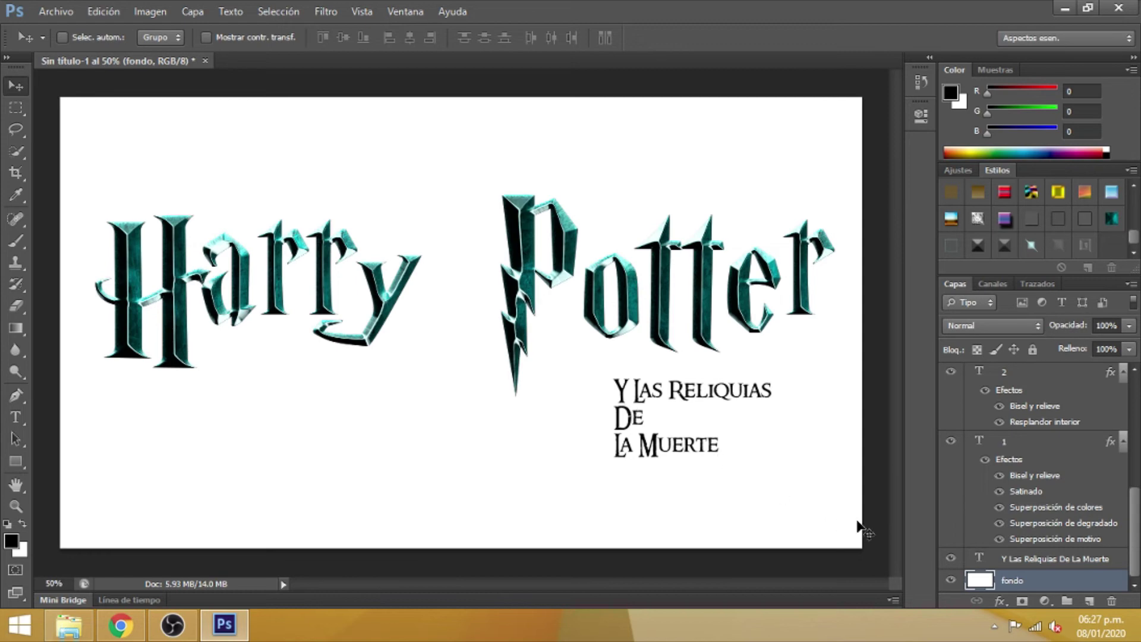
- Set the 'Y Las Reliquias De La Muerte' subtitle text colour to hex 204c4f
{"action": "double_click", "coordinate": [977, 558]}
{"action": "left_click", "coordinate": [552, 38]}
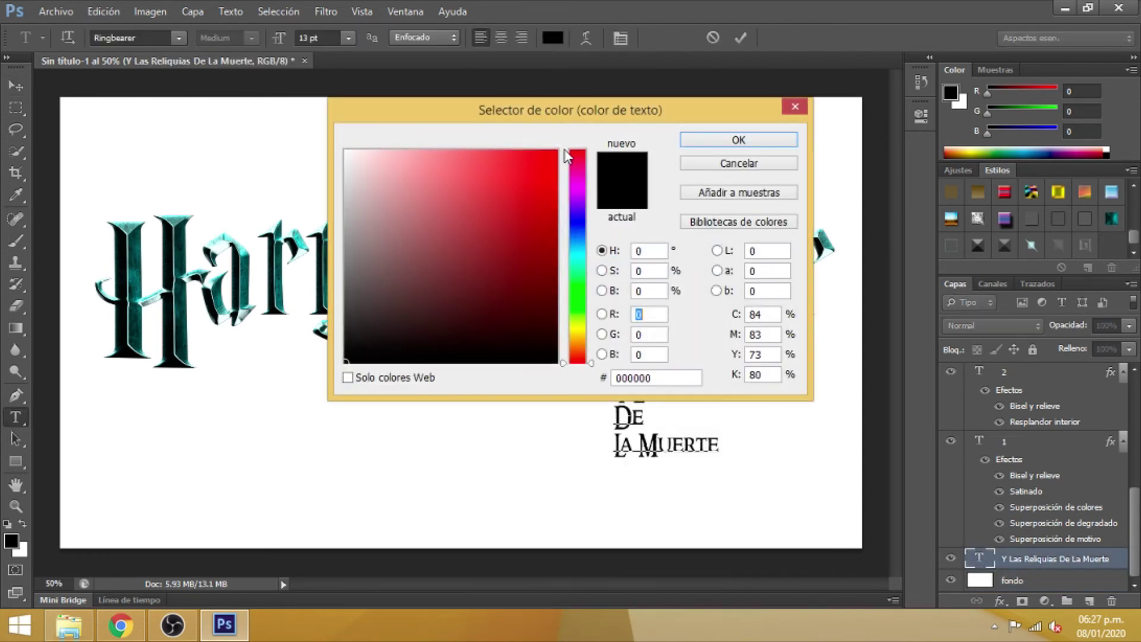
{"action": "double_click", "coordinate": [667, 382]}
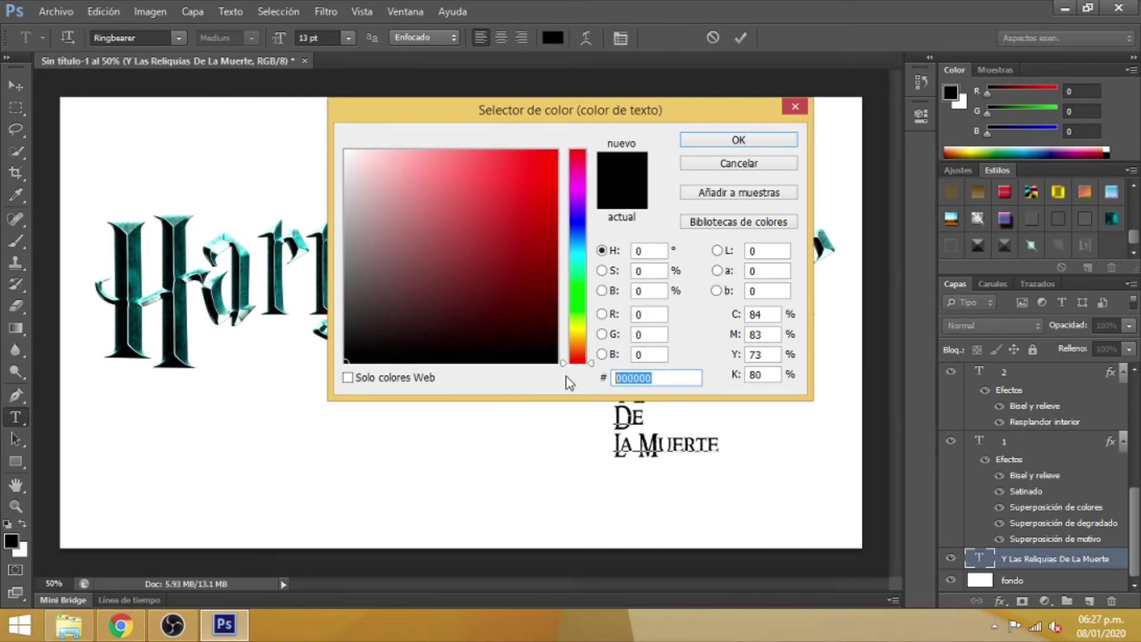
{"action": "type", "text": "204"}
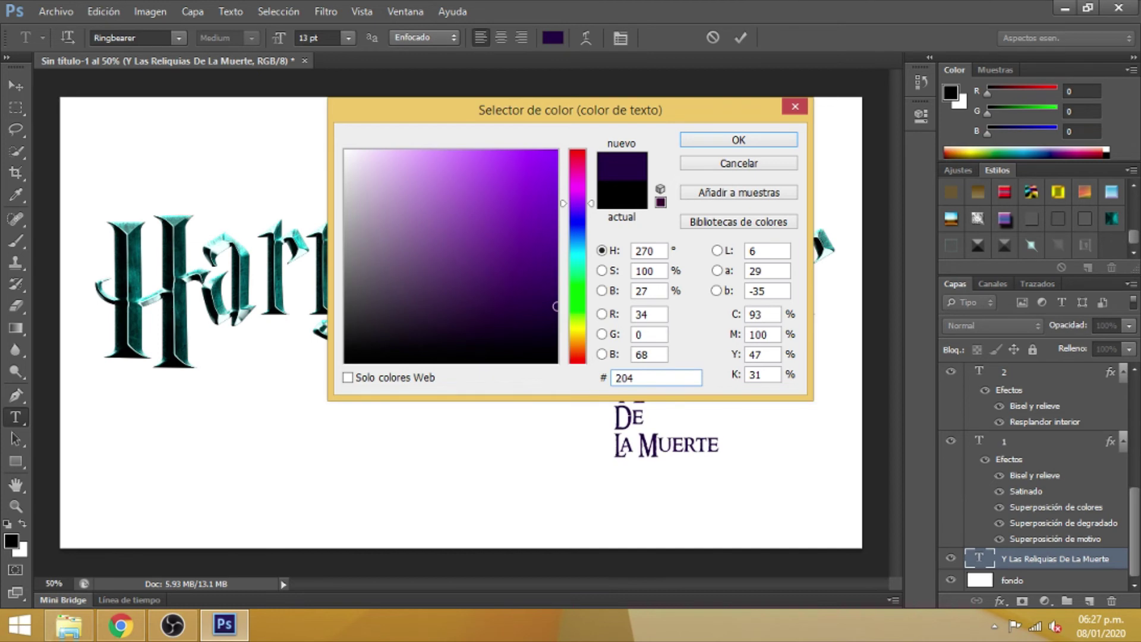
{"action": "type", "text": "c"}
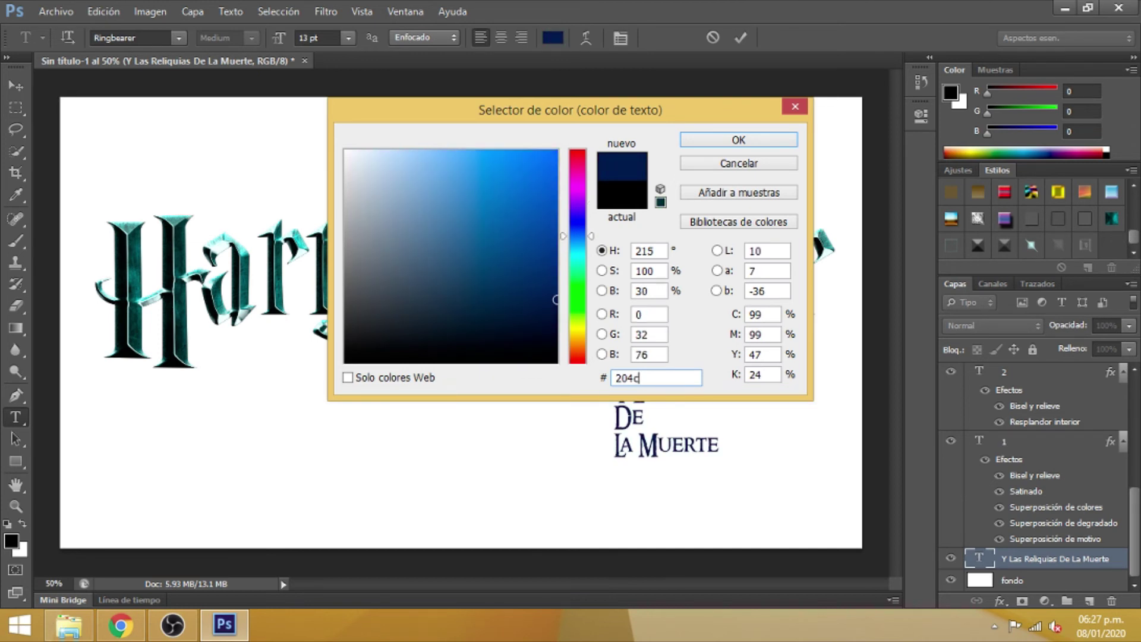
{"action": "type", "text": "4f"}
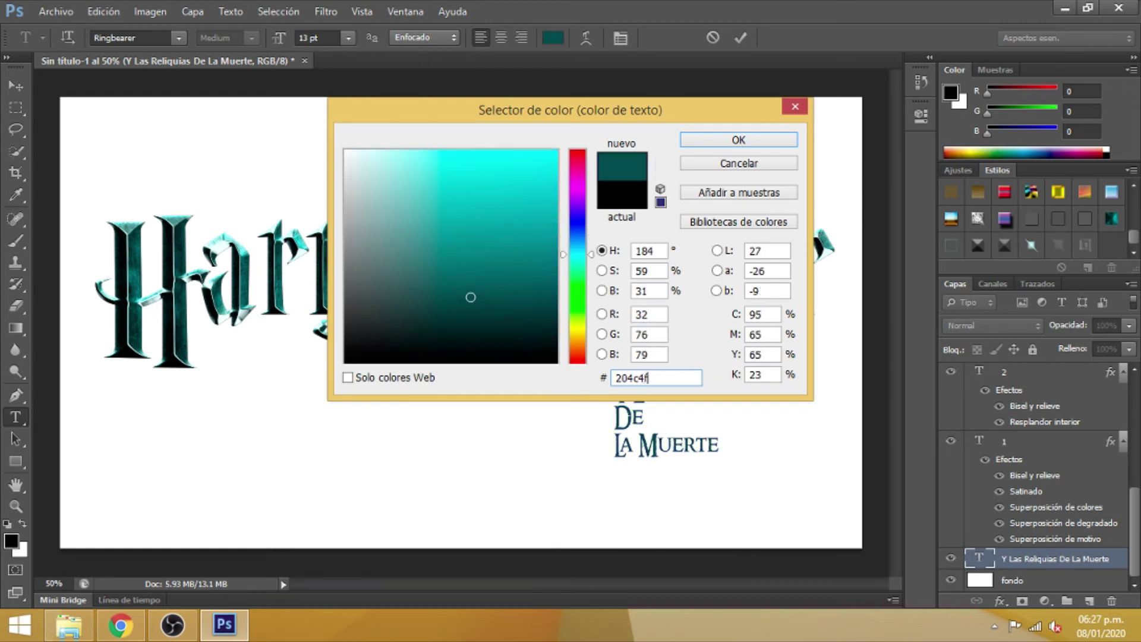
{"action": "left_click", "coordinate": [741, 145]}
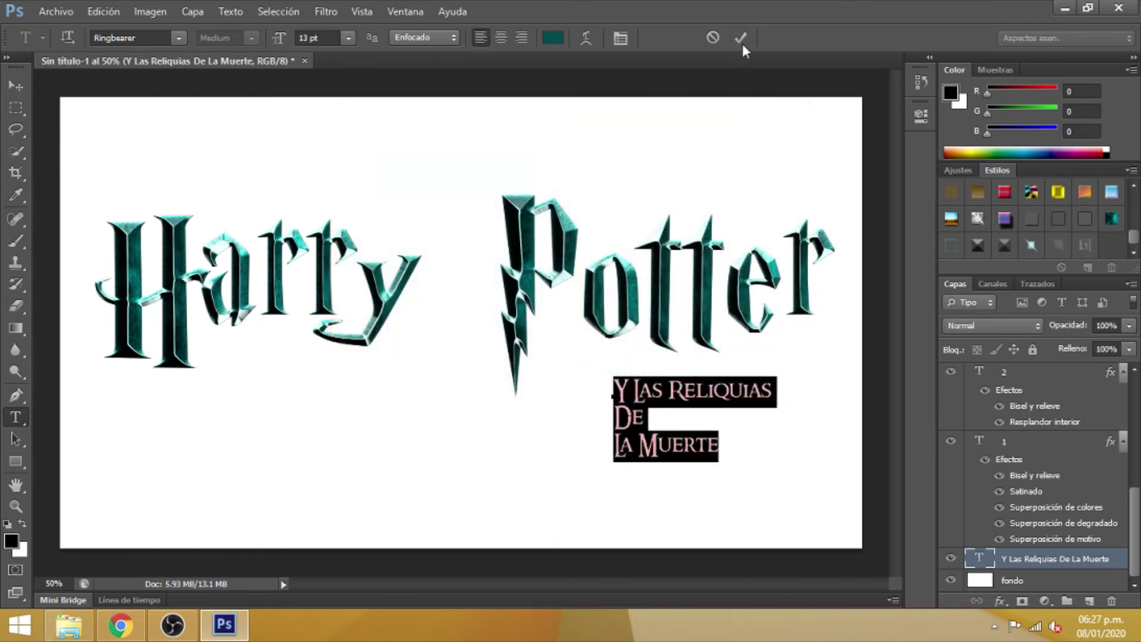
{"action": "left_click", "coordinate": [740, 38]}
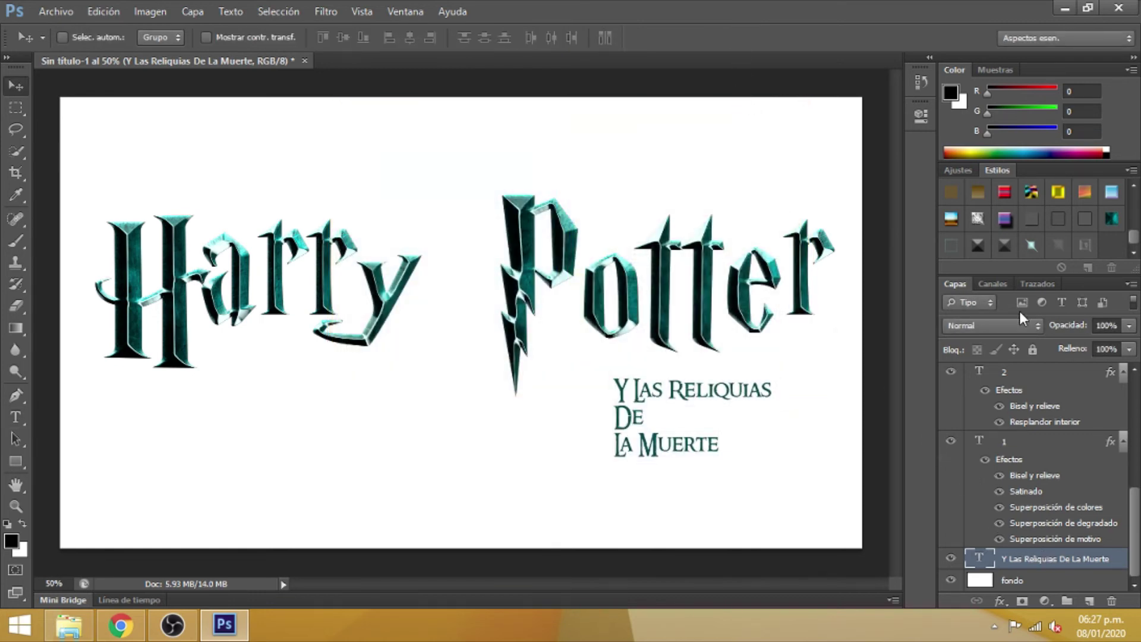
- Load the 'texto pequeño' style set and apply it to the subtitle layer
{"action": "left_click", "coordinate": [1131, 170]}
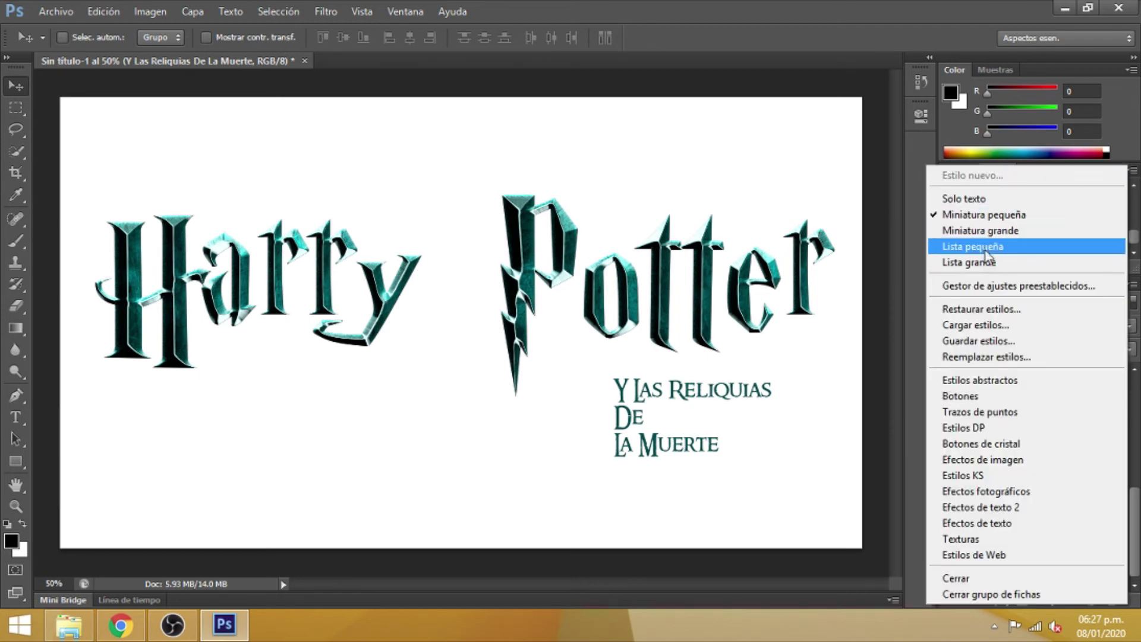
{"action": "left_click", "coordinate": [993, 326]}
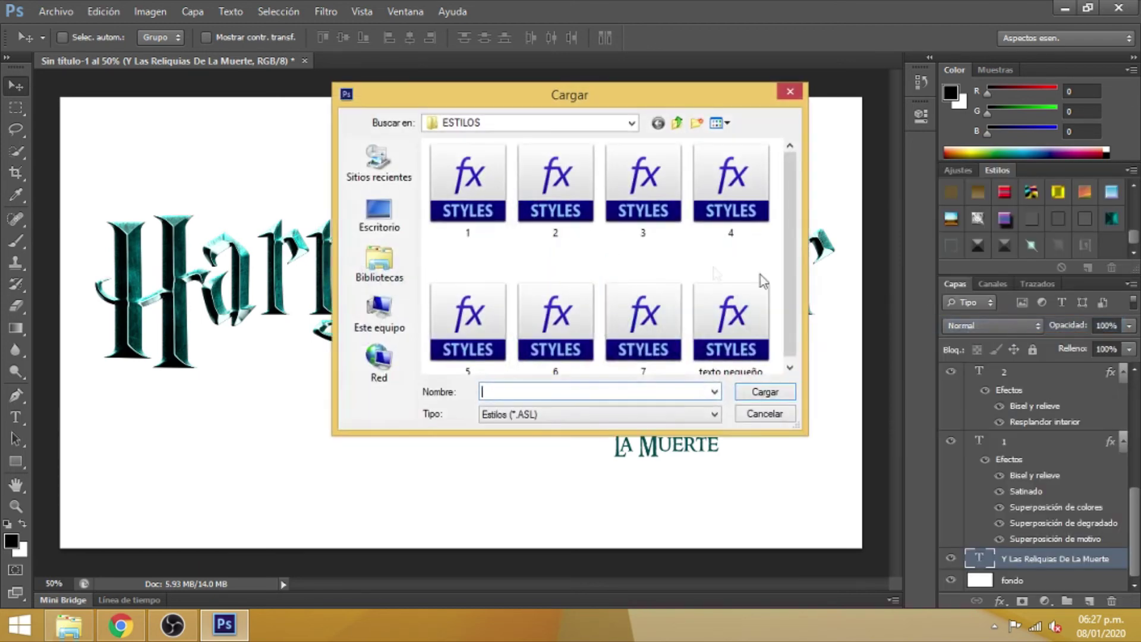
{"action": "left_click", "coordinate": [740, 342]}
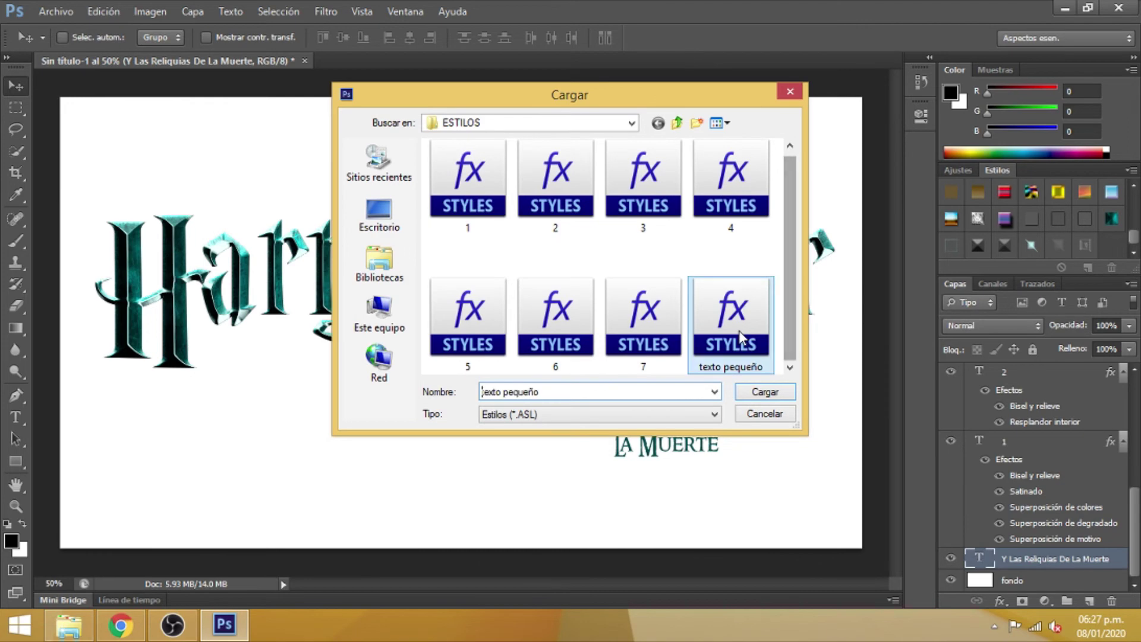
{"action": "left_click", "coordinate": [764, 392]}
{"action": "left_click_drag", "start_coordinate": [1130, 223], "coordinate": [1110, 259]}
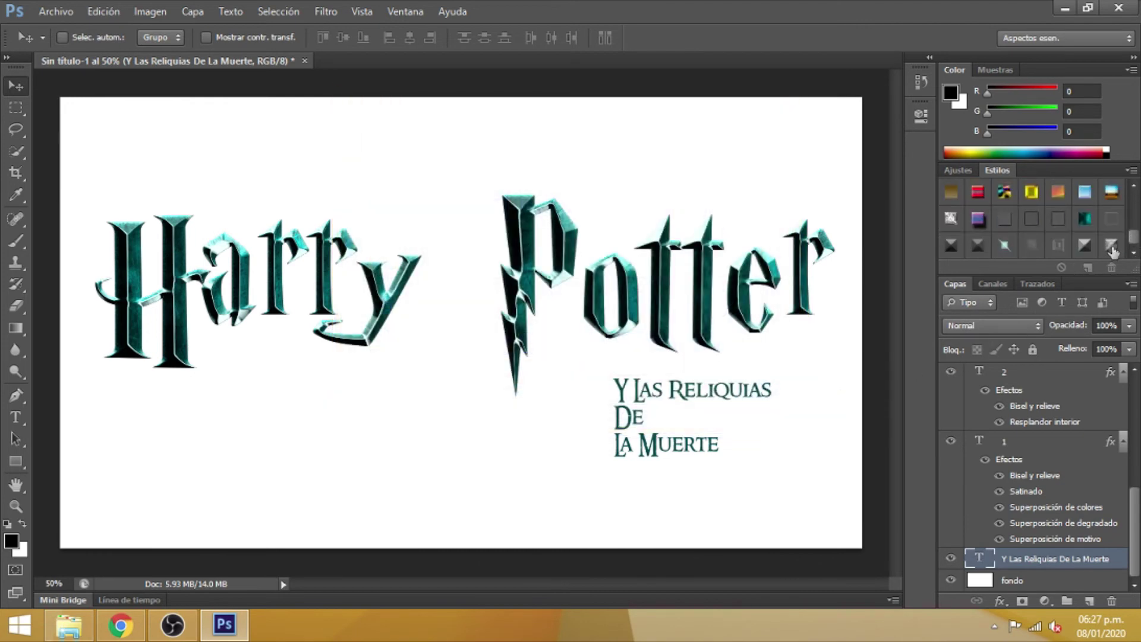
{"action": "left_click", "coordinate": [1110, 245]}
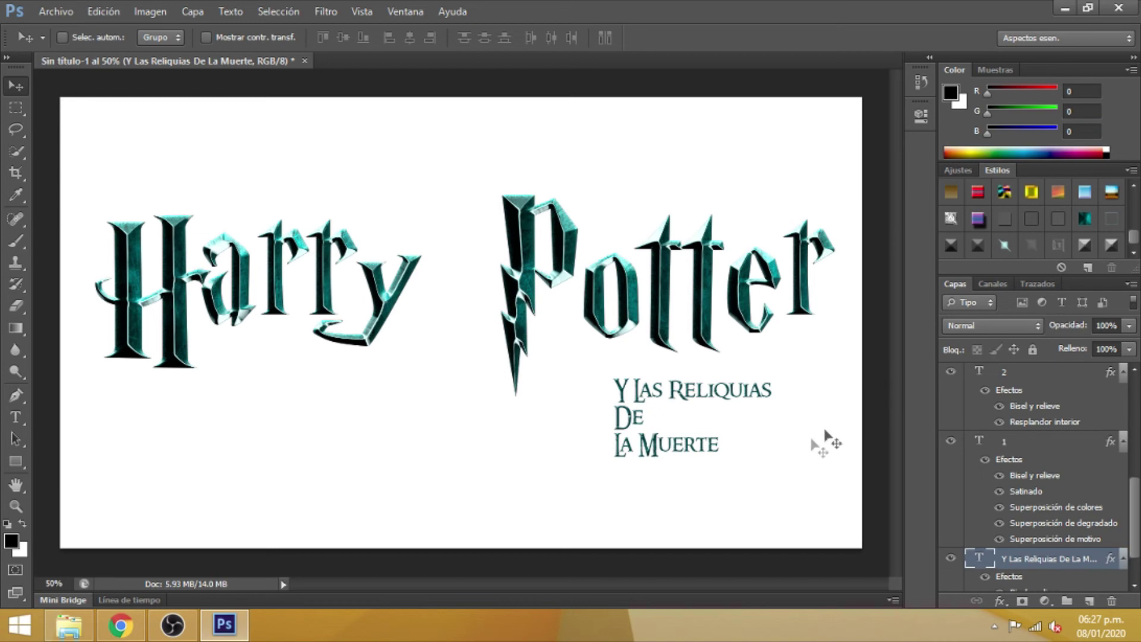
{"action": "left_click_drag", "start_coordinate": [1132, 499], "coordinate": [1139, 560]}
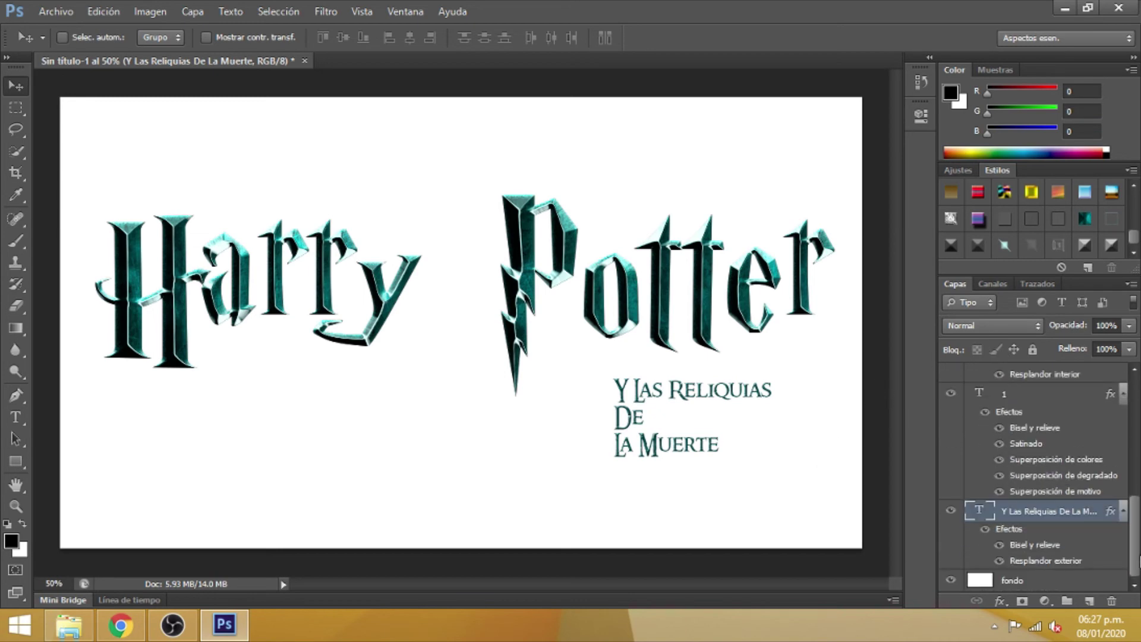
{"action": "left_click", "coordinate": [1055, 579]}
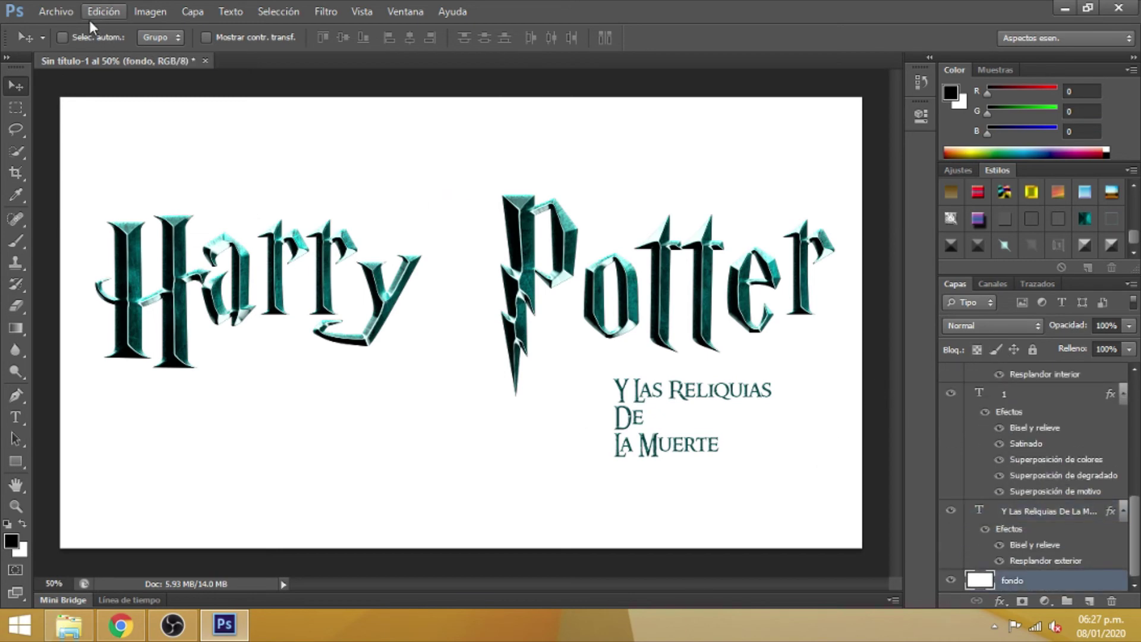
- Fill the fondo layer with the black foreground colour and zoom in on the title
{"action": "left_click", "coordinate": [98, 13]}
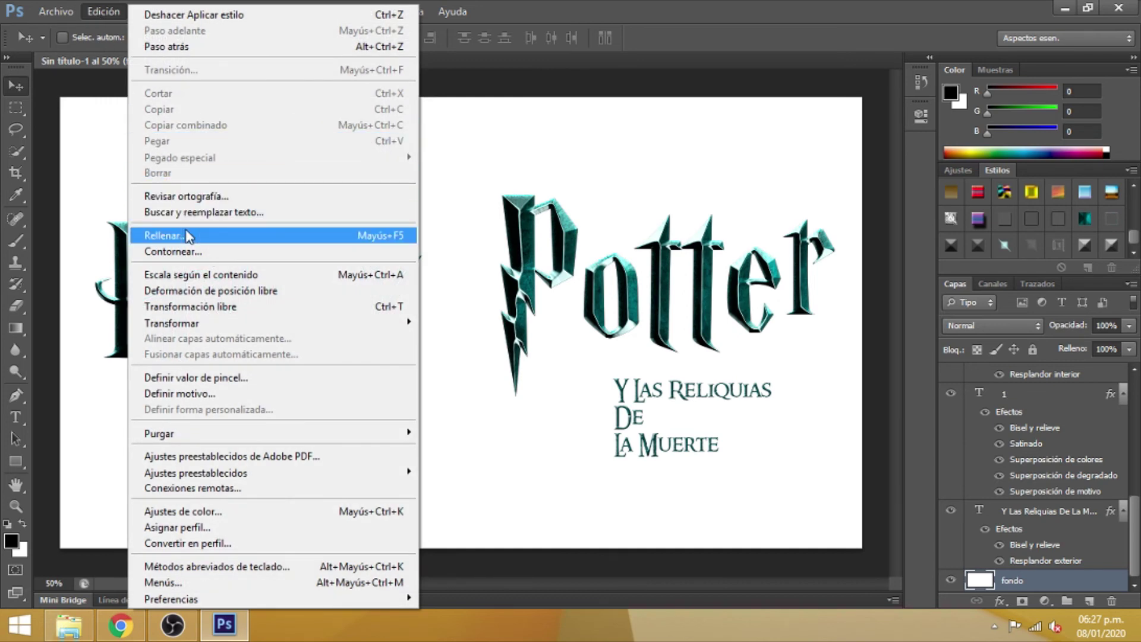
{"action": "left_click", "coordinate": [189, 236]}
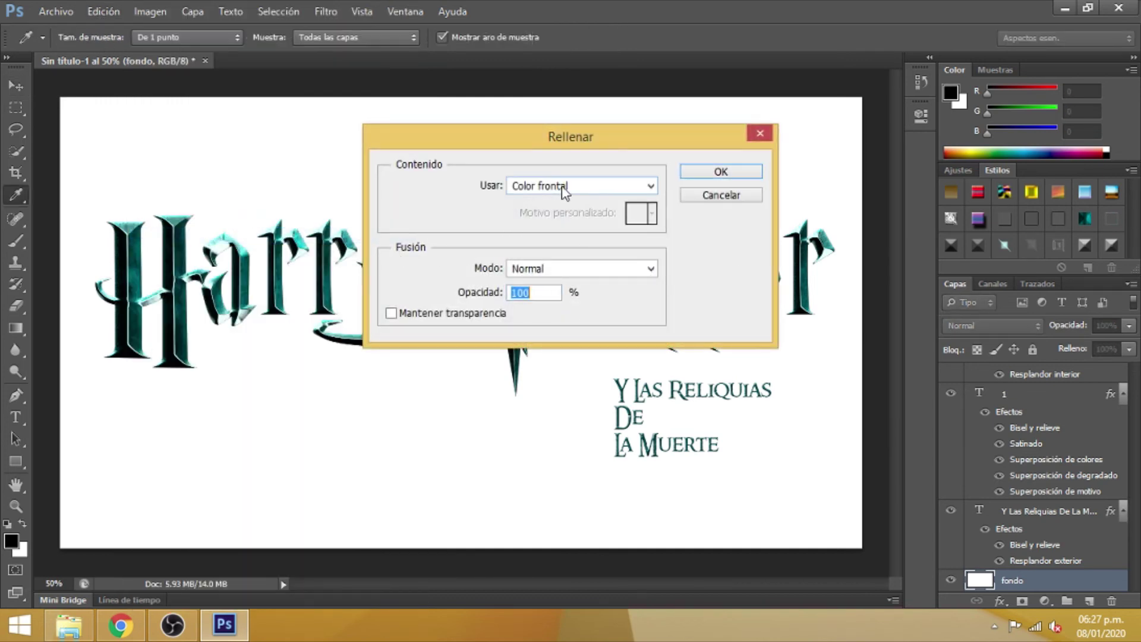
{"action": "left_click", "coordinate": [707, 172]}
{"action": "key", "text": "v"}
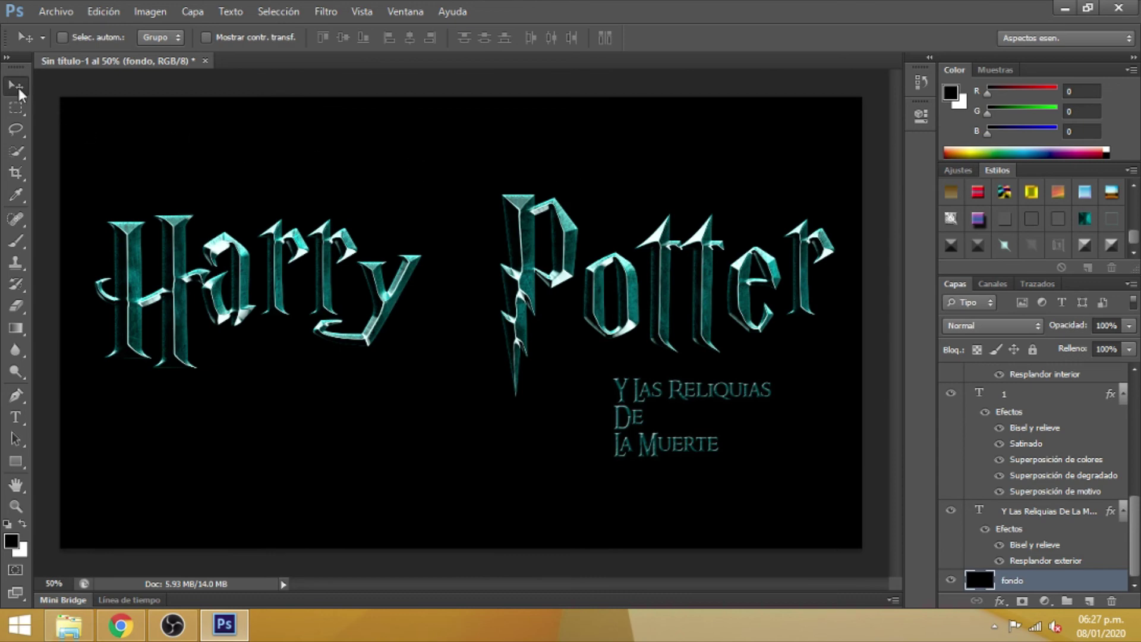
{"action": "key", "text": "ctrl+plus"}
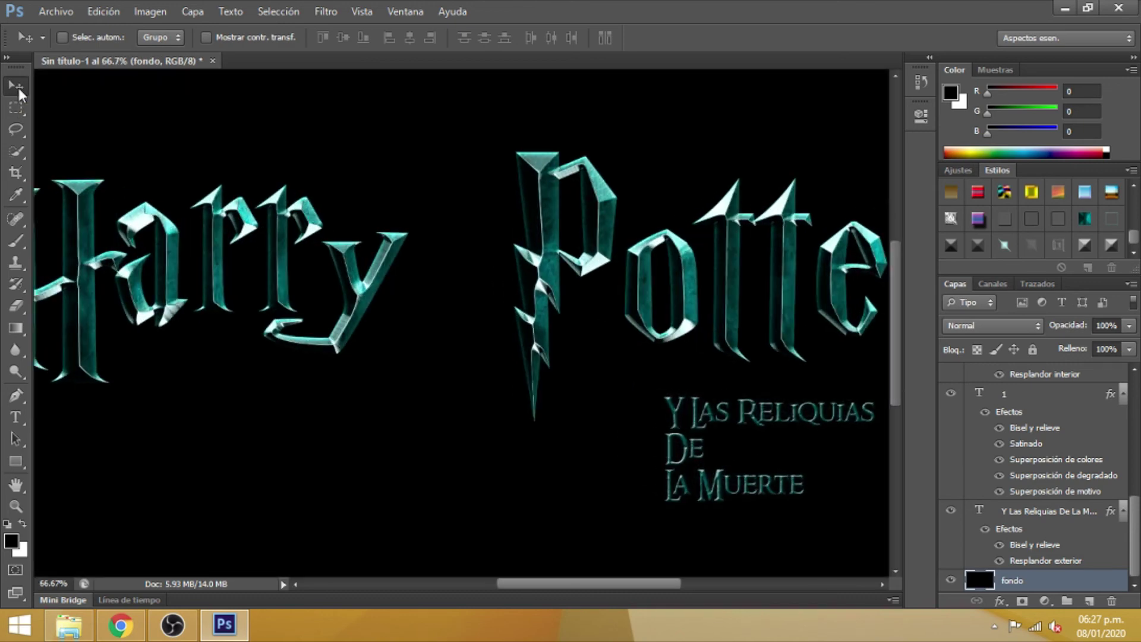
{"action": "key", "text": "ctrl+plus"}
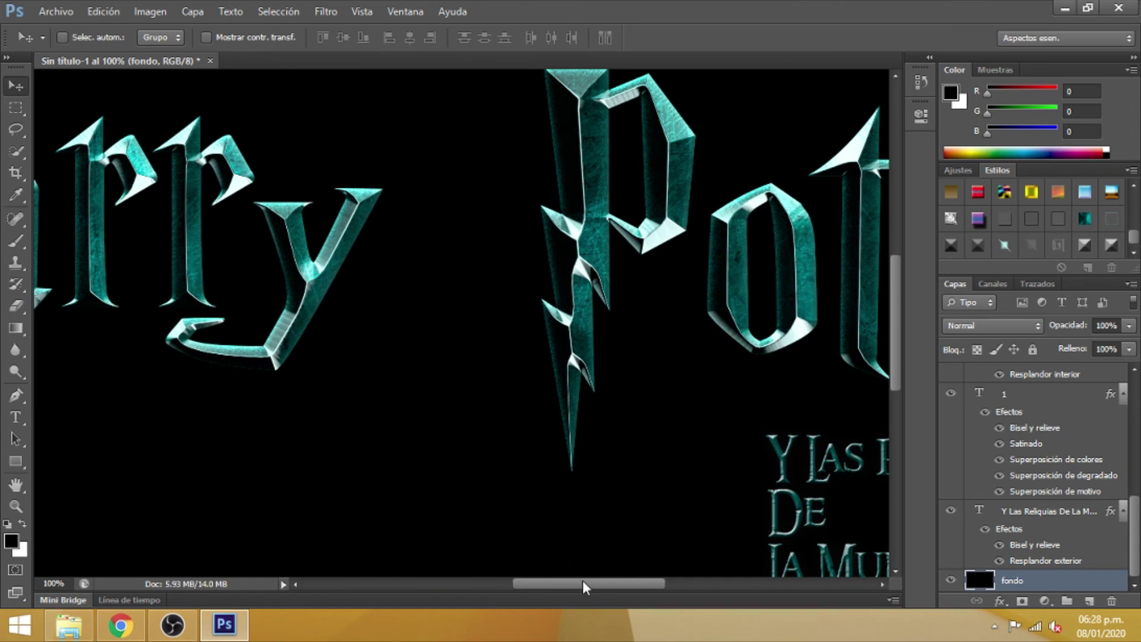
{"action": "left_click_drag", "start_coordinate": [583, 582], "coordinate": [521, 584]}
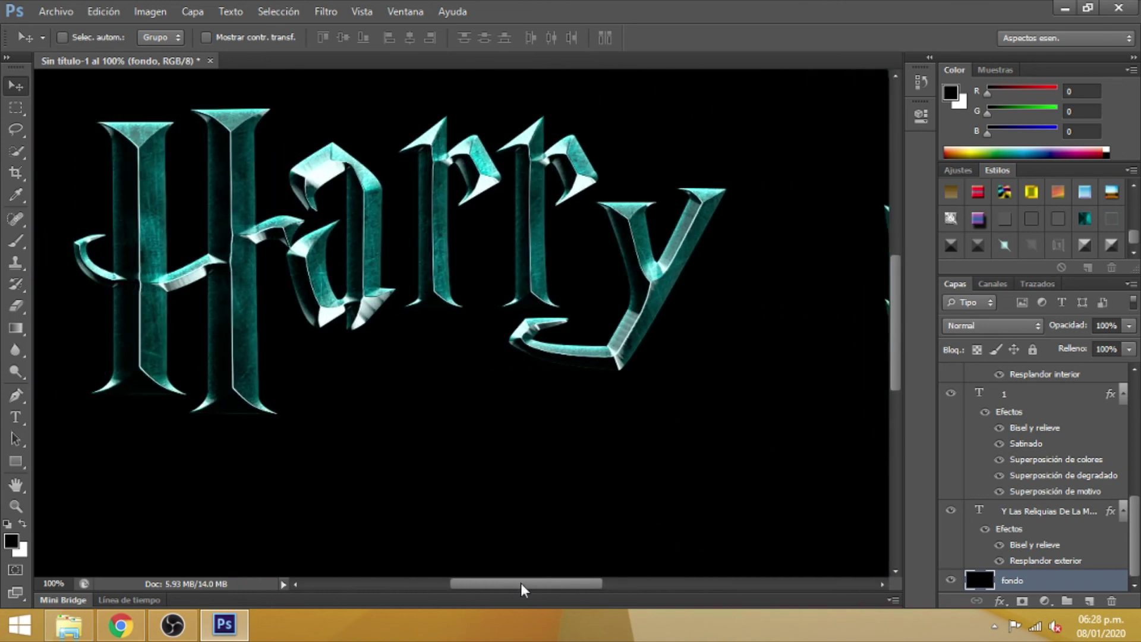
{"action": "left_click_drag", "start_coordinate": [520, 583], "coordinate": [652, 568]}
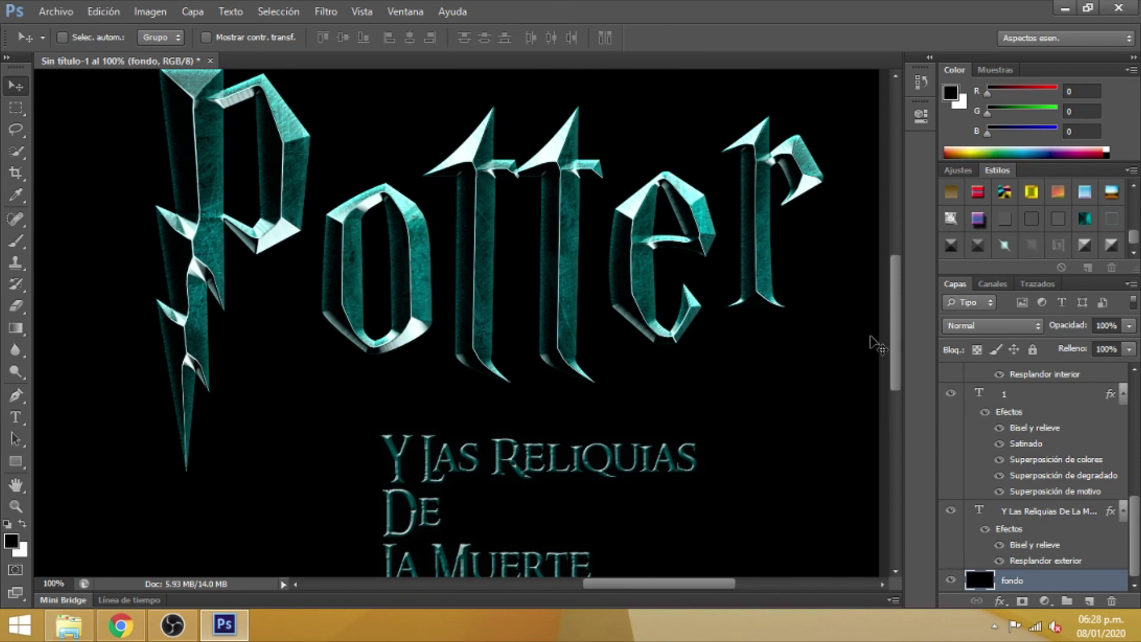
{"action": "mouse_move", "coordinate": [895, 329]}
{"action": "left_mouse_down"}
{"action": "mouse_move", "coordinate": [895, 362]}
{"action": "mouse_move", "coordinate": [890, 320]}
{"action": "left_mouse_up"}
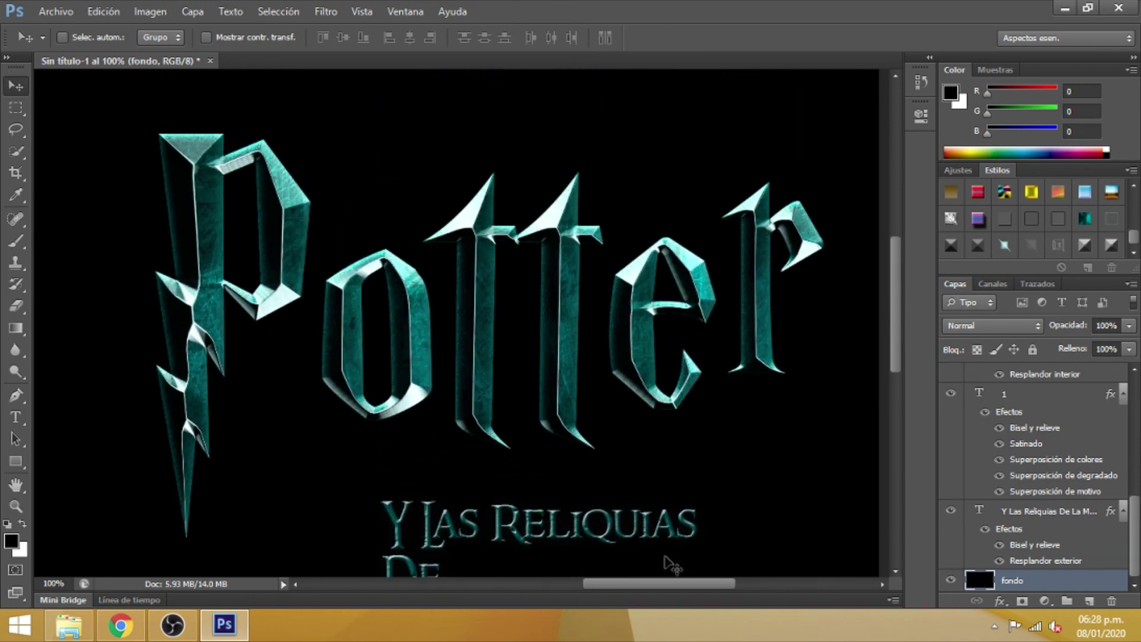
{"action": "left_click_drag", "start_coordinate": [665, 584], "coordinate": [622, 589]}
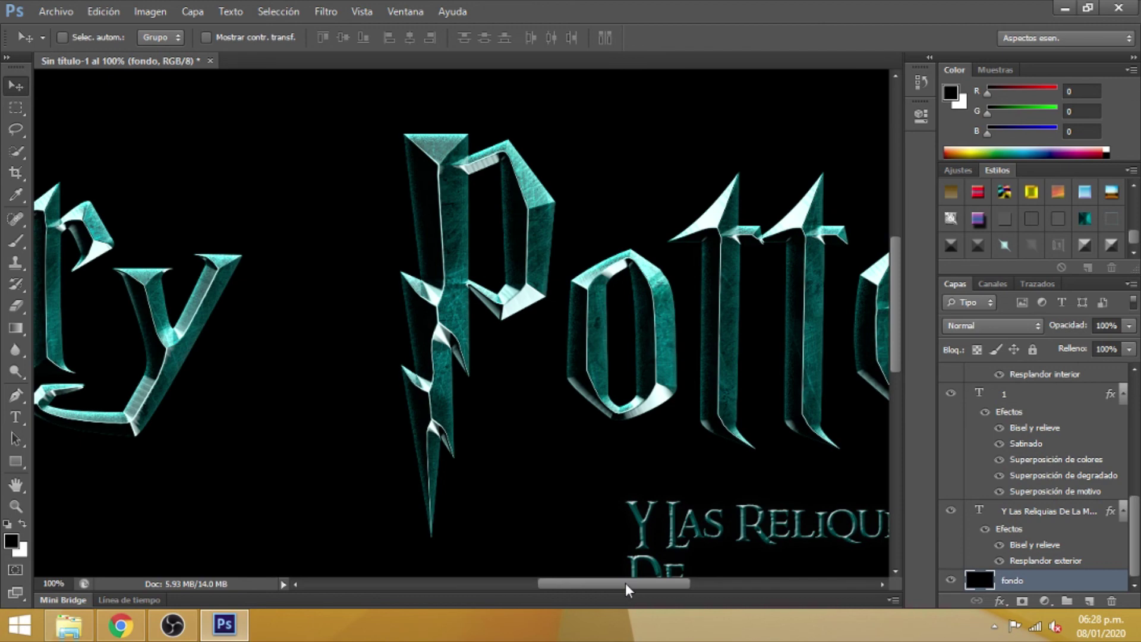
{"action": "key", "text": "ctrl+minus"}
{"action": "key", "text": "ctrl+minus"}
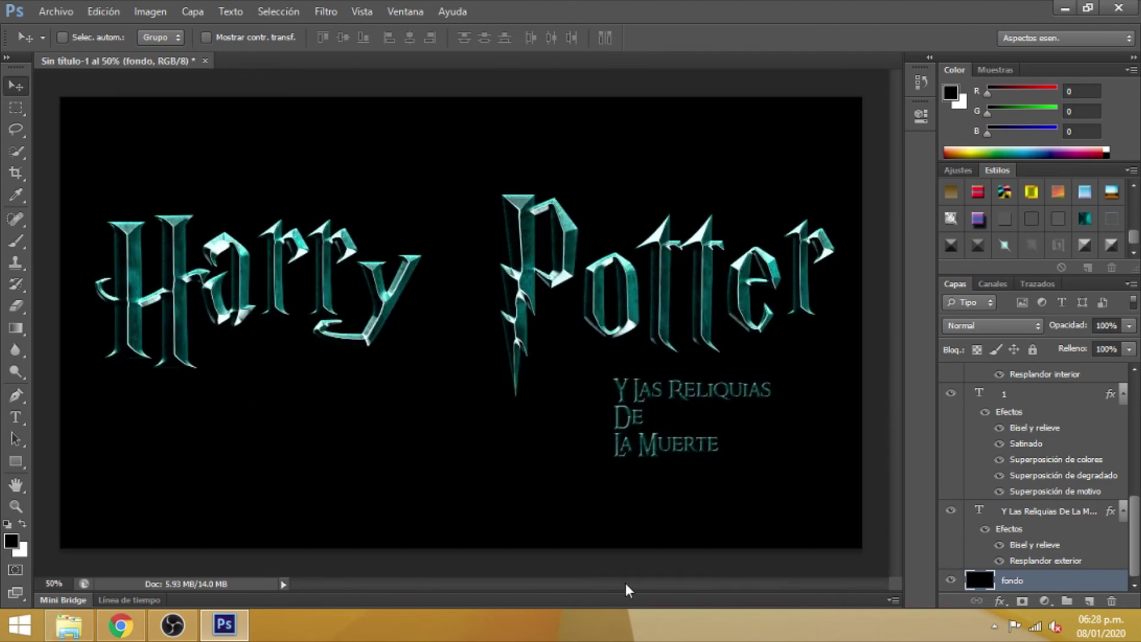